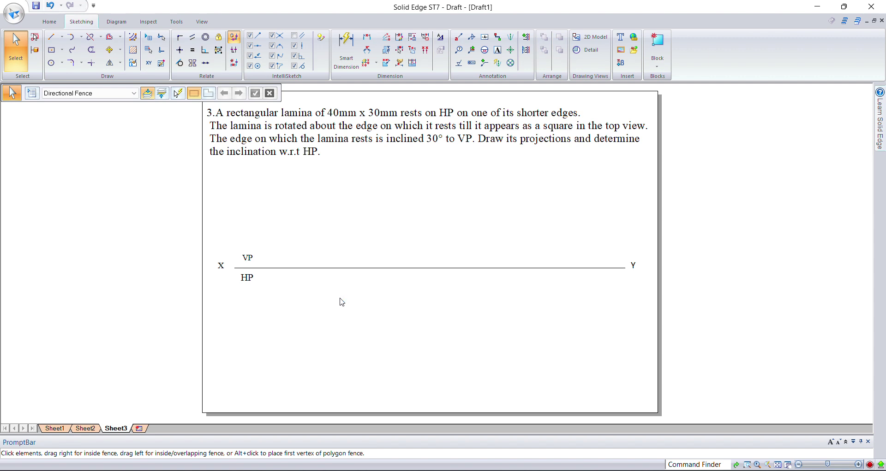
{"action": "left_click", "coordinate": [242, 153]}
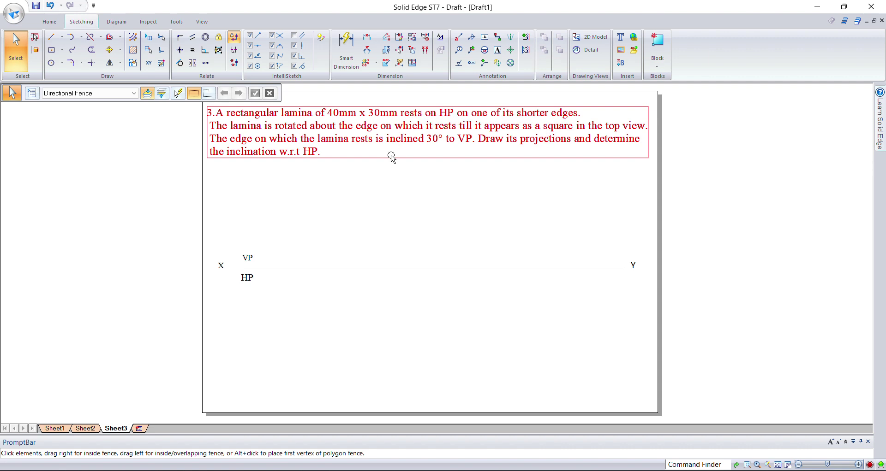
{"action": "left_click", "coordinate": [391, 207]}
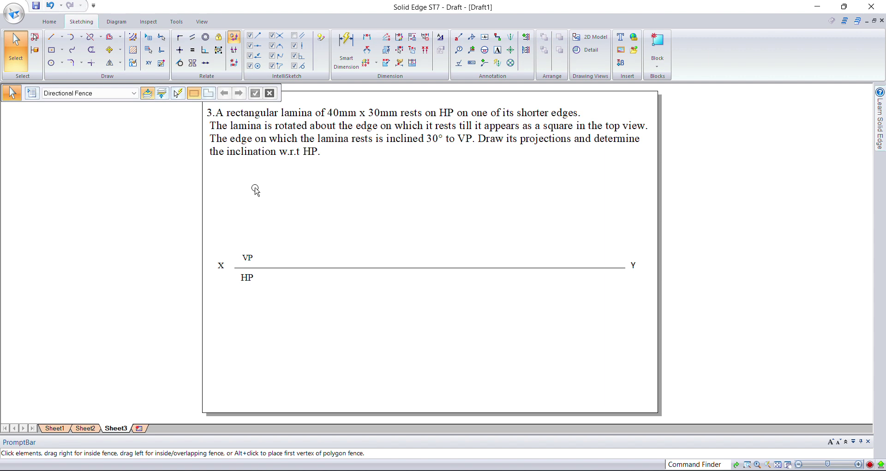
Draw a two-point rectangle 40 mm wide and 30 mm high below the XY line as the lamina's initial top view
{"action": "left_click", "coordinate": [63, 50]}
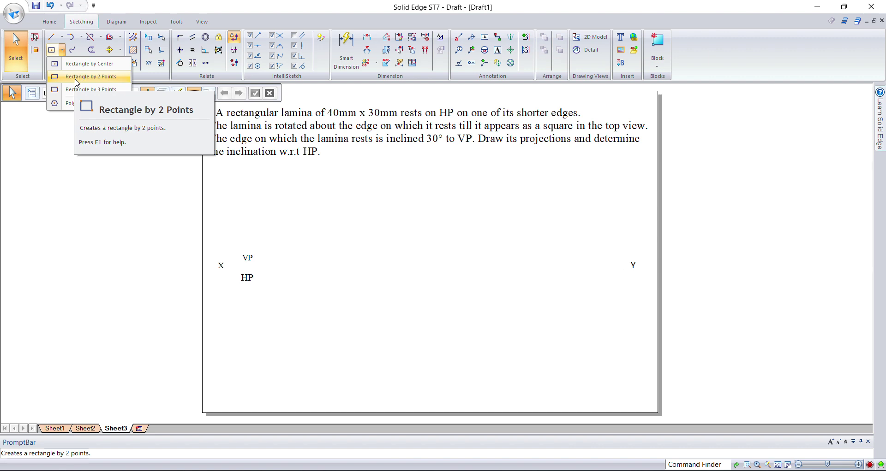
{"action": "left_click", "coordinate": [77, 77]}
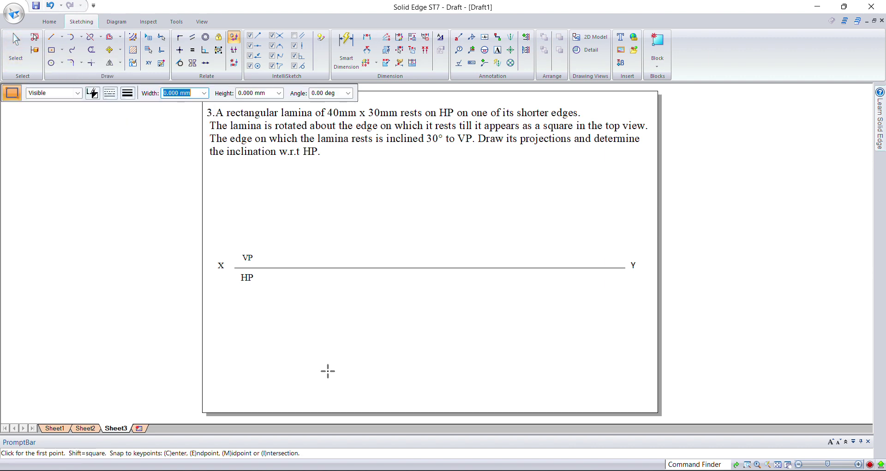
{"action": "left_click", "coordinate": [279, 306]}
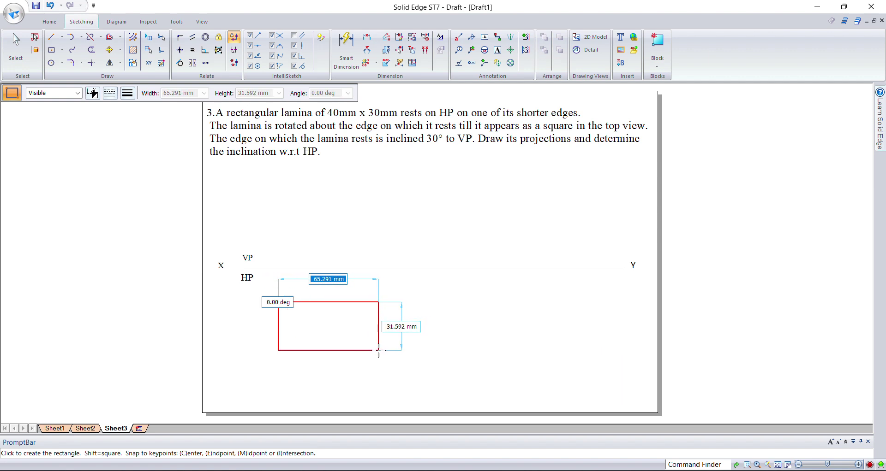
{"action": "type", "text": "40"}
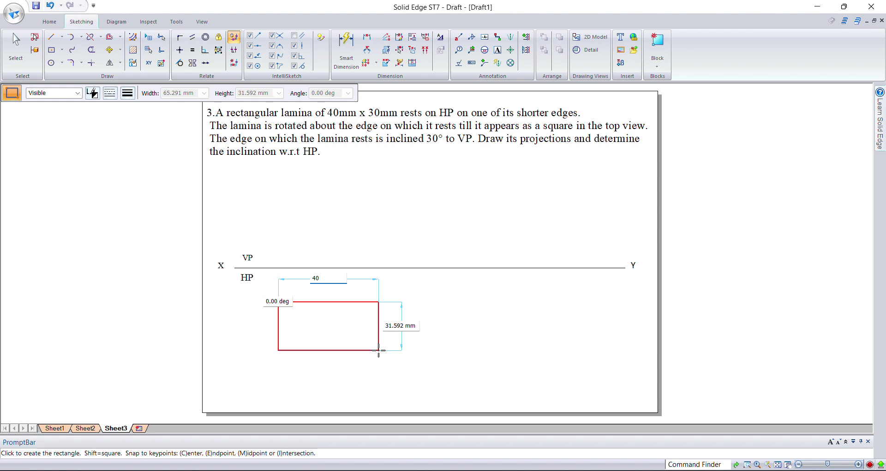
{"action": "key", "text": "Tab"}
{"action": "type", "text": "3"}
{"action": "key", "text": "Tab"}
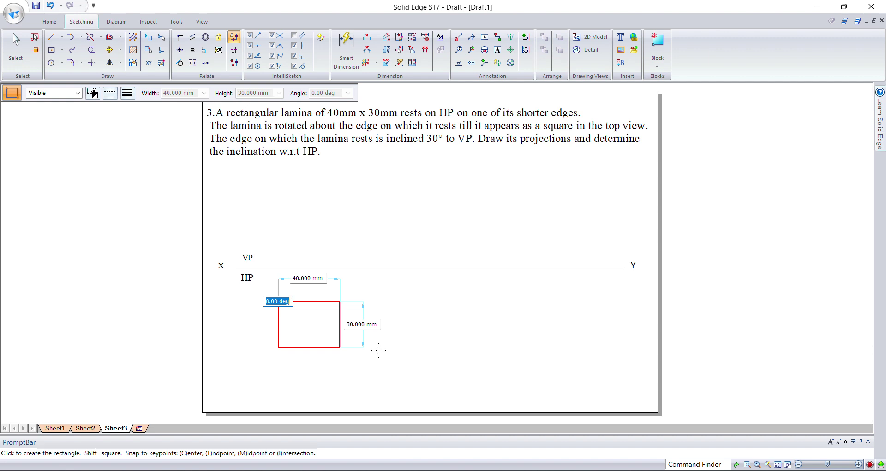
{"action": "key", "text": "Return"}
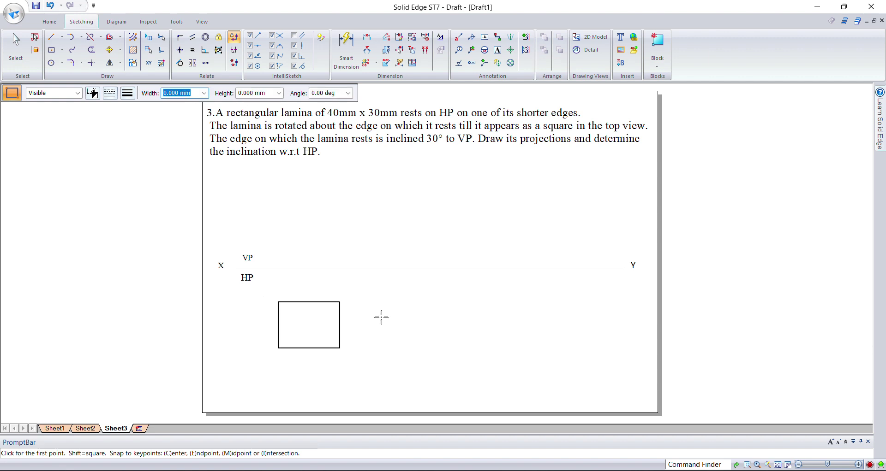
Label the rectangle's corners a, b, c and d counter-clockwise from the upper-left corner
{"action": "left_click", "coordinate": [497, 50]}
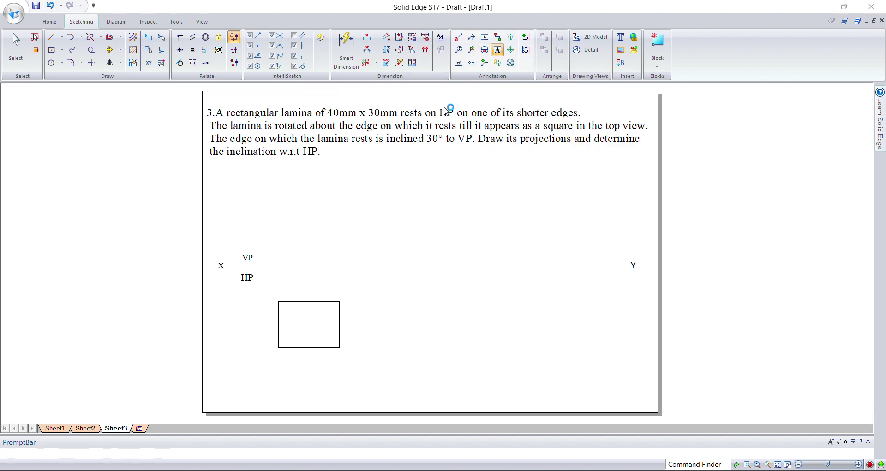
{"action": "left_click", "coordinate": [267, 299]}
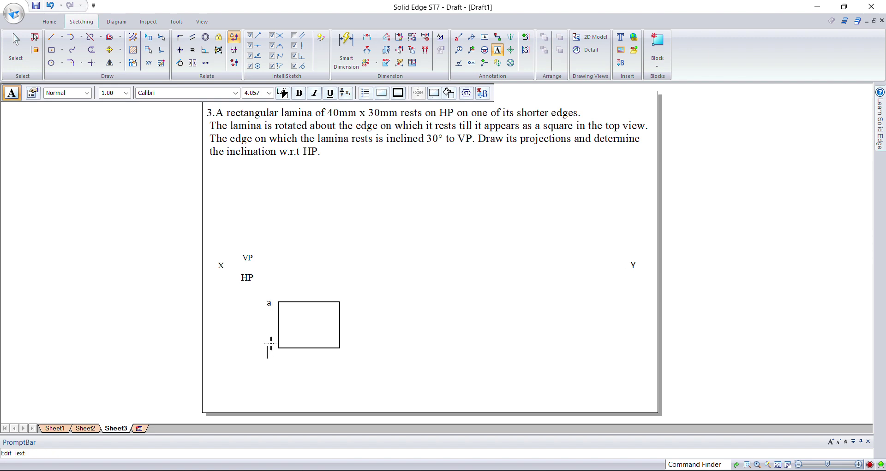
{"action": "type", "text": "b"}
{"action": "key", "text": "Escape"}
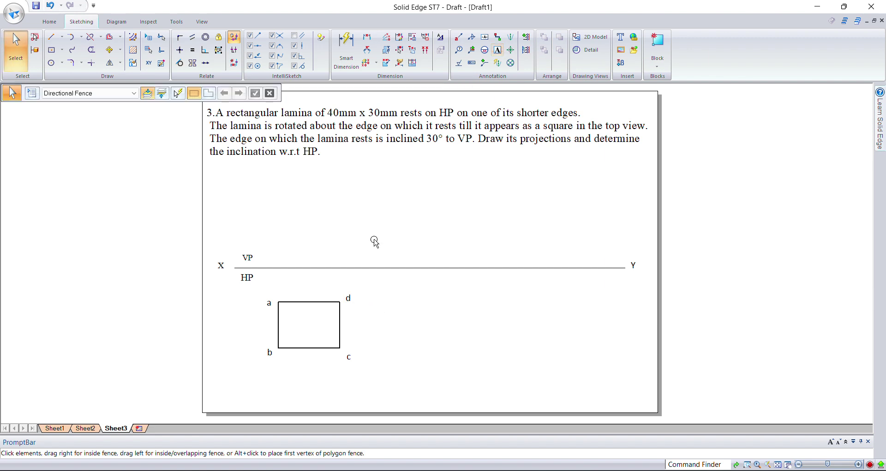
Draw 0.13 mm wide vertical projector lines from corners a and d up to the XY line
{"action": "left_click", "coordinate": [58, 39]}
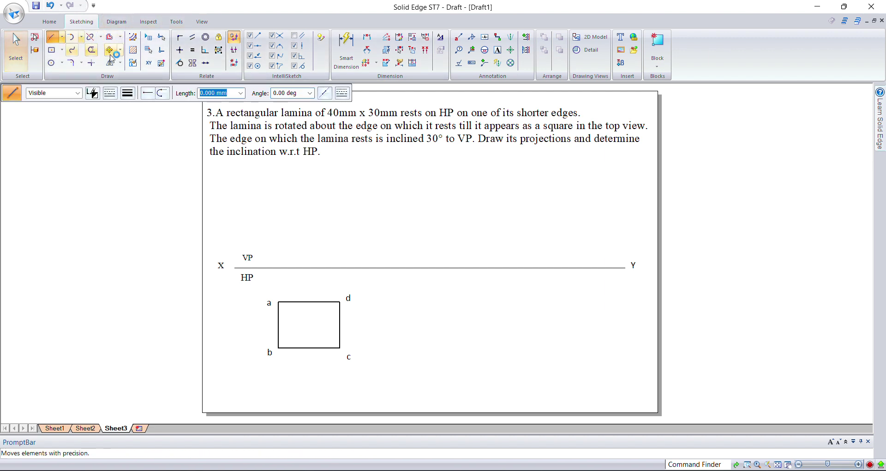
{"action": "left_click", "coordinate": [127, 93]}
{"action": "left_click", "coordinate": [138, 106]}
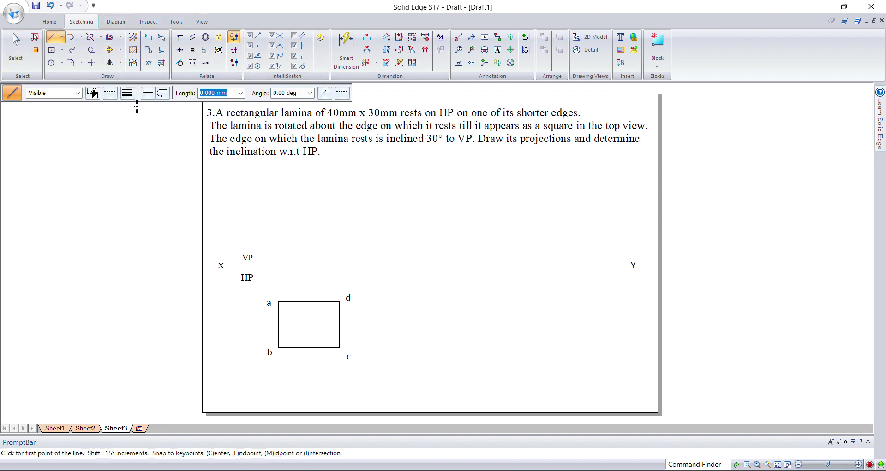
{"action": "left_click", "coordinate": [278, 302]}
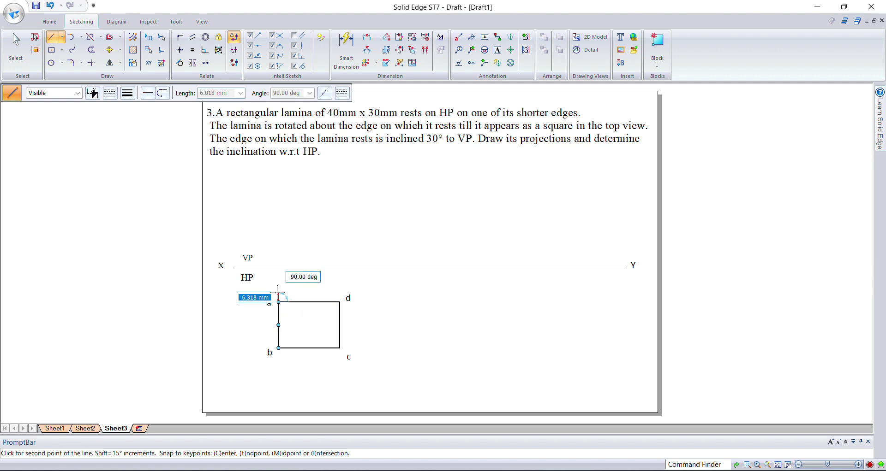
{"action": "left_click", "coordinate": [278, 268]}
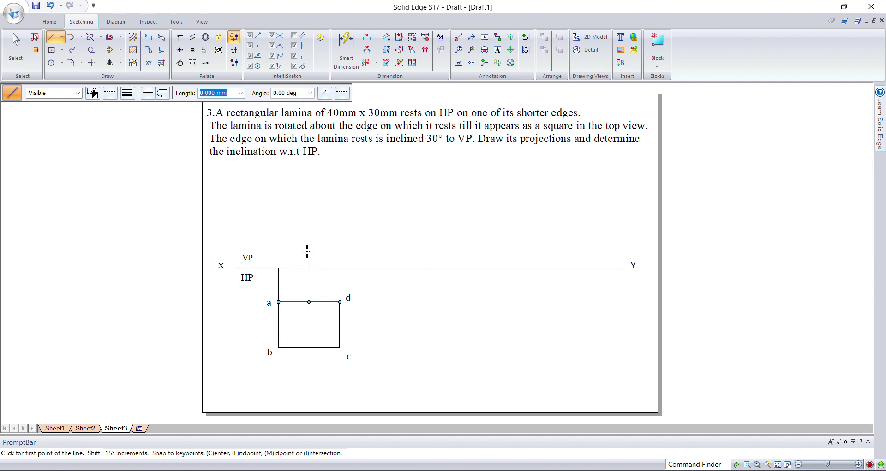
{"action": "left_click", "coordinate": [340, 303]}
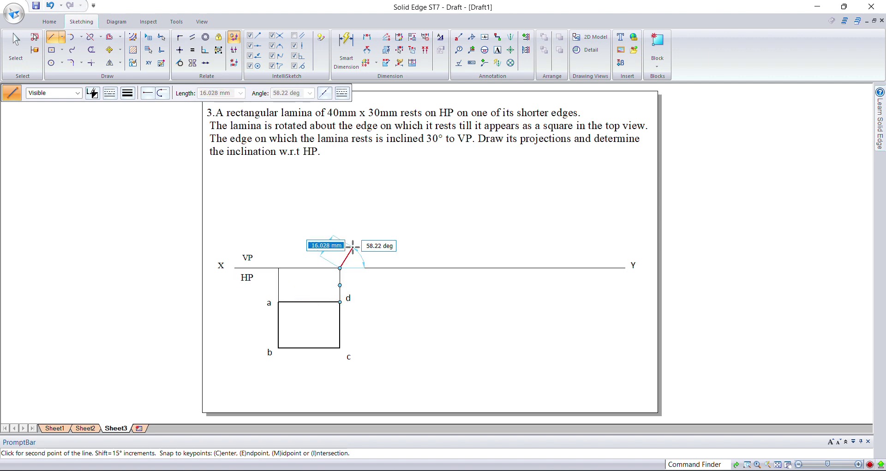
{"action": "left_click", "coordinate": [340, 268]}
Draw the lamina's front view as a 0.50 mm wide line on XY between the two vertical projectors
{"action": "left_click", "coordinate": [50, 39]}
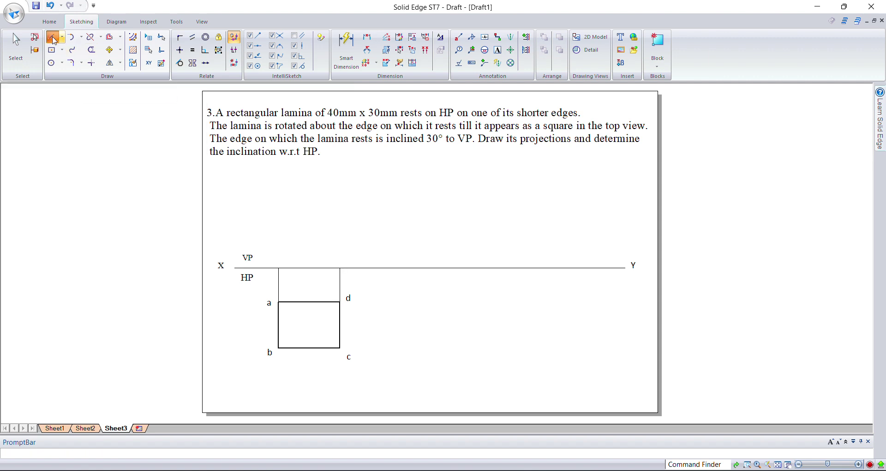
{"action": "left_click", "coordinate": [130, 94]}
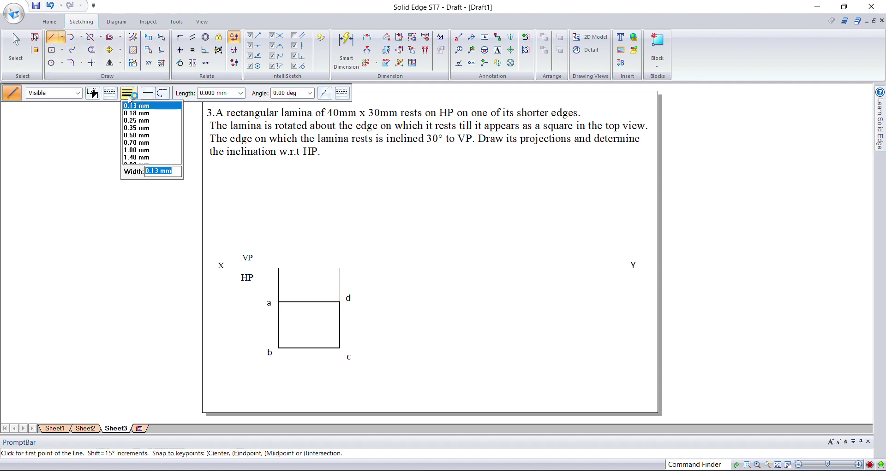
{"action": "left_click", "coordinate": [139, 142]}
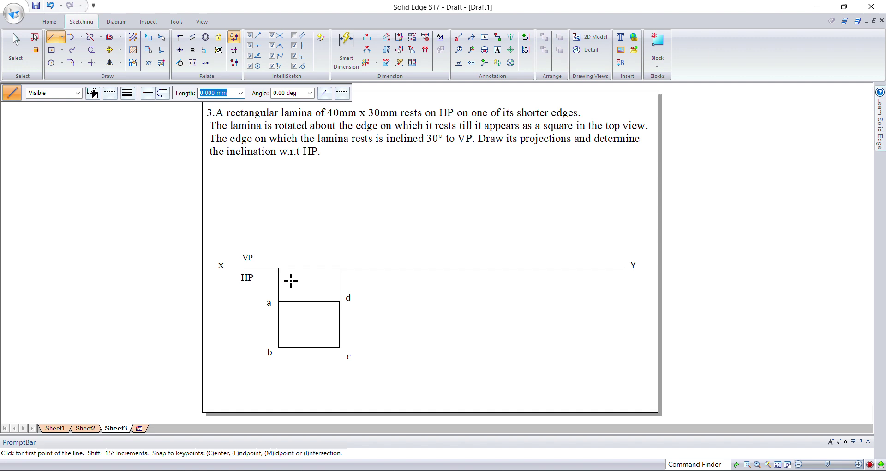
{"action": "left_click", "coordinate": [279, 268]}
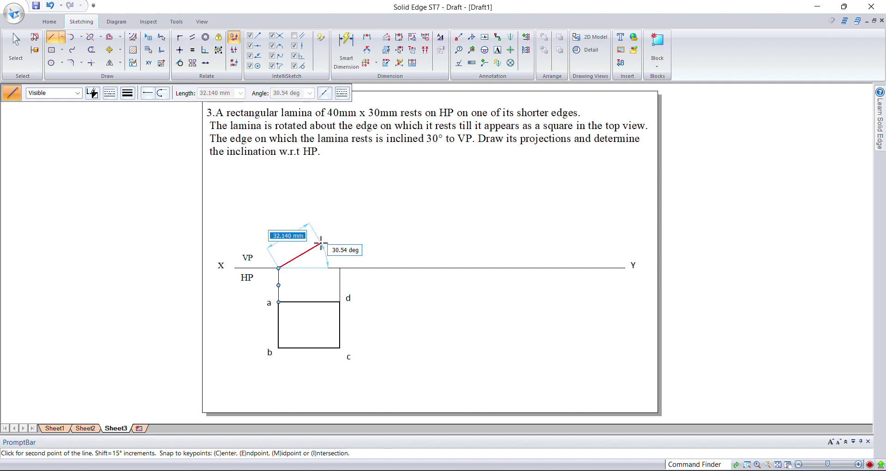
{"action": "left_click", "coordinate": [339, 268]}
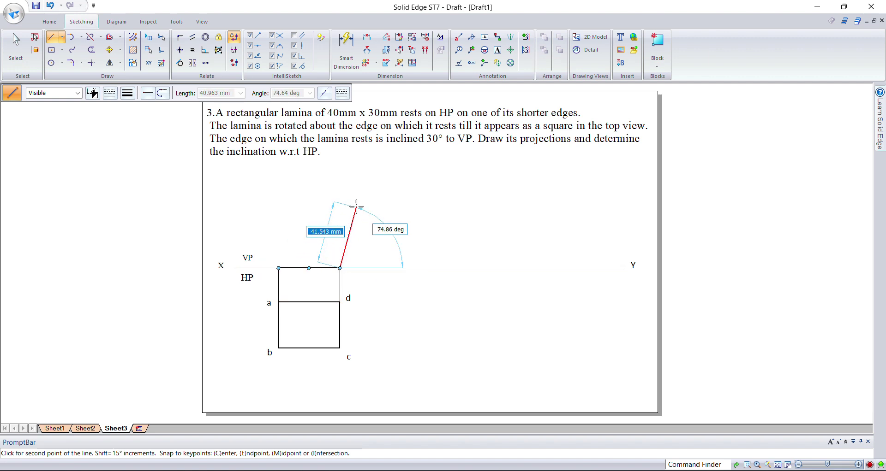
{"action": "key", "text": "Escape"}
Label the ends of the front-view line b'(a') and c'(d') above the XY line
{"action": "left_click", "coordinate": [497, 50]}
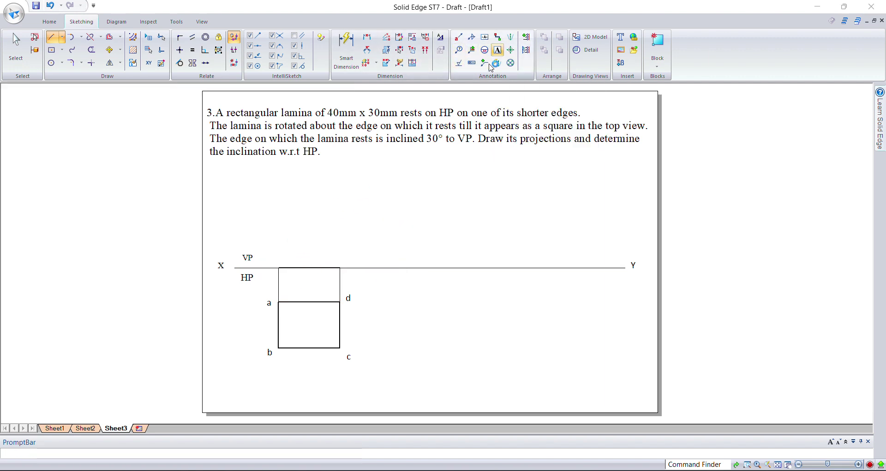
{"action": "left_click", "coordinate": [266, 248]}
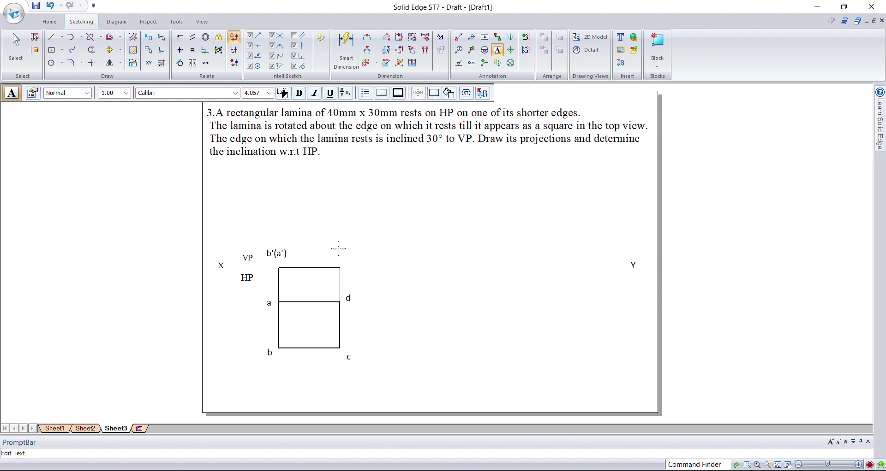
{"action": "left_click", "coordinate": [338, 249]}
{"action": "key", "text": "Escape"}
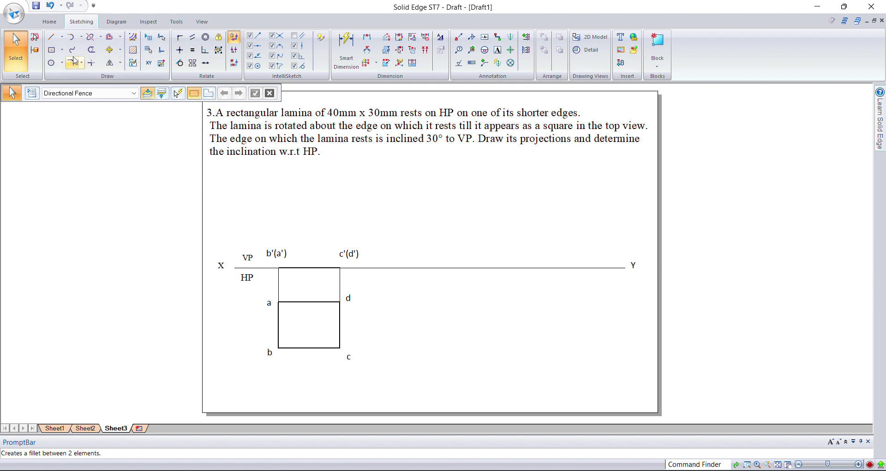
Draw equally long 0.13 mm wide horizontal projectors from corners d and c, extending to the right of the rectangle
{"action": "left_click", "coordinate": [52, 37]}
{"action": "left_click", "coordinate": [127, 92]}
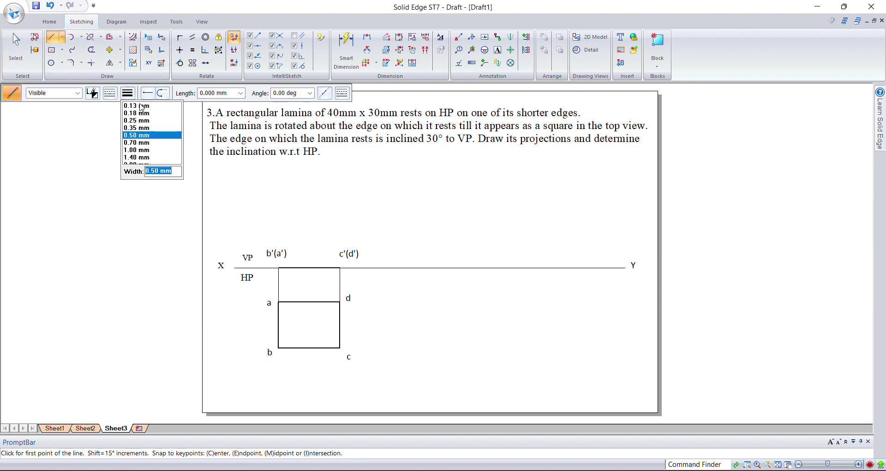
{"action": "left_click", "coordinate": [179, 147]}
{"action": "left_click", "coordinate": [340, 302]}
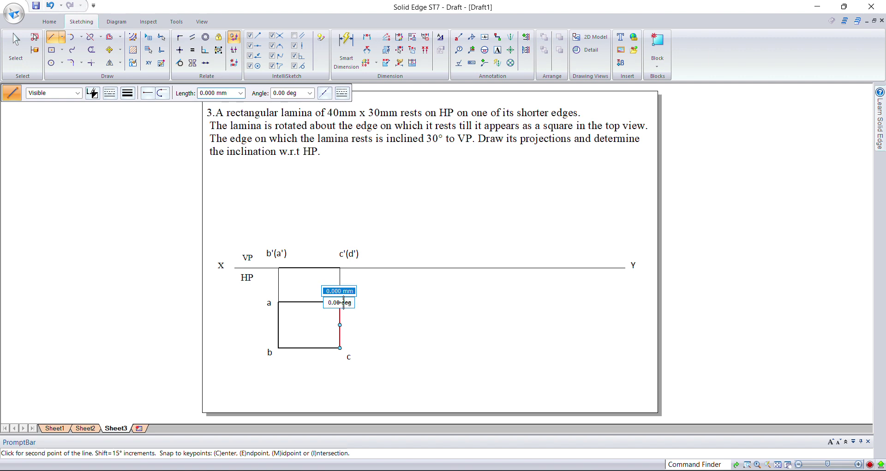
{"action": "left_click", "coordinate": [433, 302]}
{"action": "right_click", "coordinate": [434, 302]}
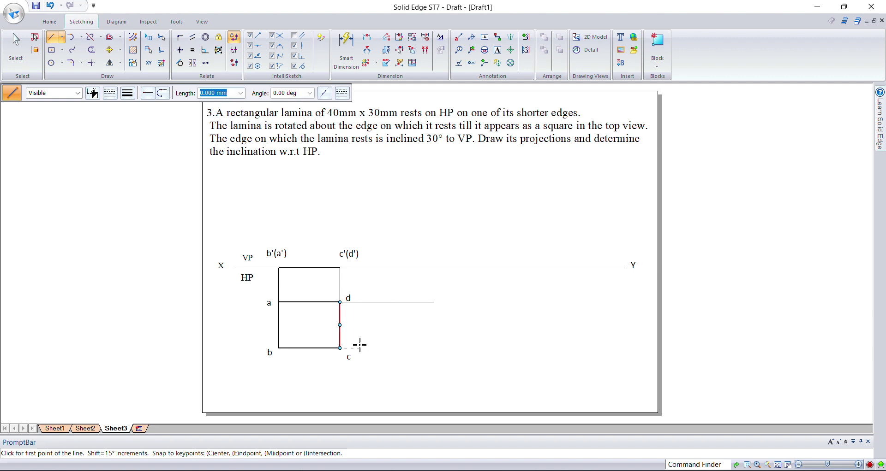
{"action": "left_click", "coordinate": [340, 348]}
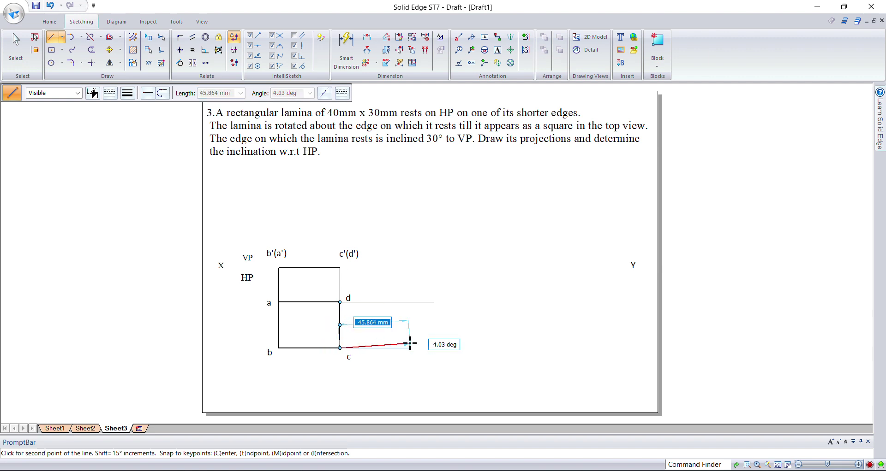
{"action": "left_click", "coordinate": [434, 348]}
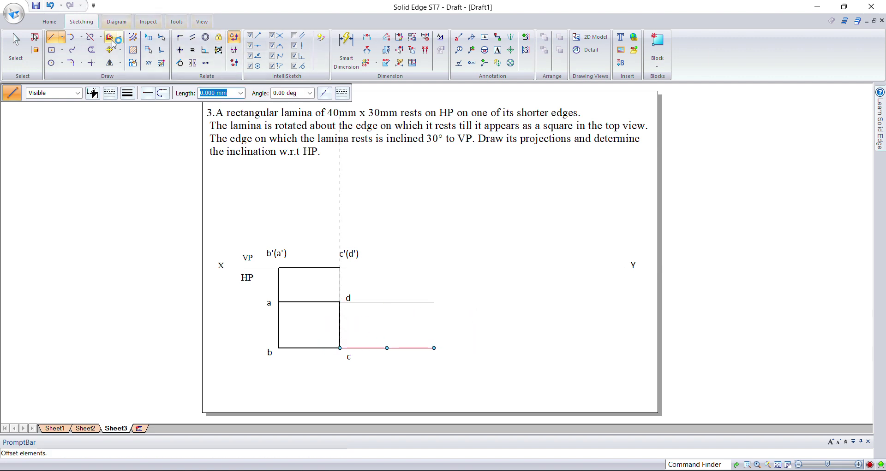
Choose a thicker line width and draw the square's vertical edge joining the free ends of the projectors from c and d
{"action": "left_click", "coordinate": [129, 93]}
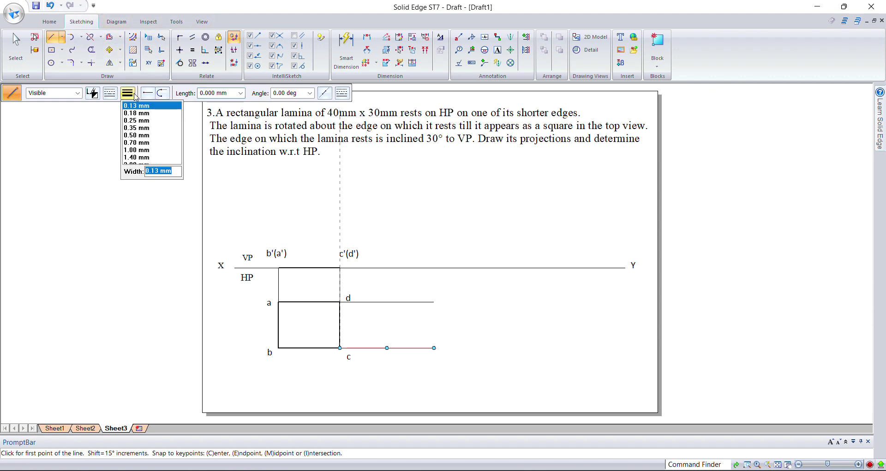
{"action": "left_click", "coordinate": [152, 139]}
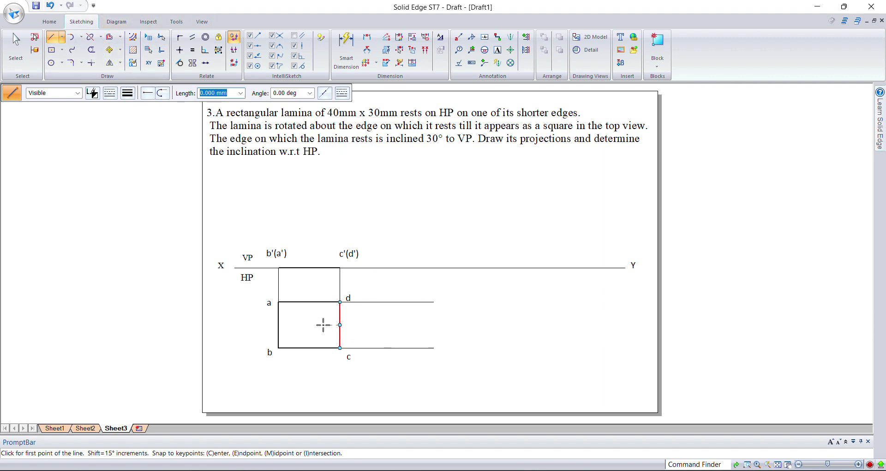
{"action": "left_click", "coordinate": [433, 348]}
{"action": "left_click", "coordinate": [434, 302]}
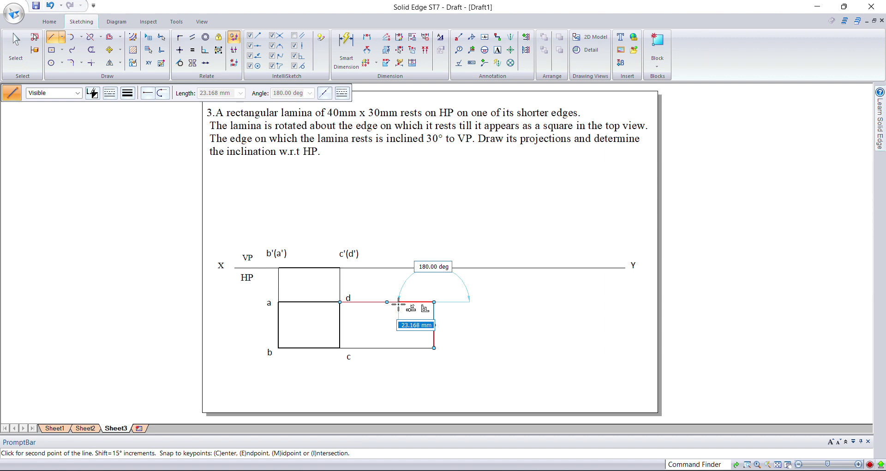
Complete the 30 mm square between the horizontal projectors by drawing its upper, near vertical and lower edges
{"action": "type", "text": "30"}
{"action": "key", "text": "Tab"}
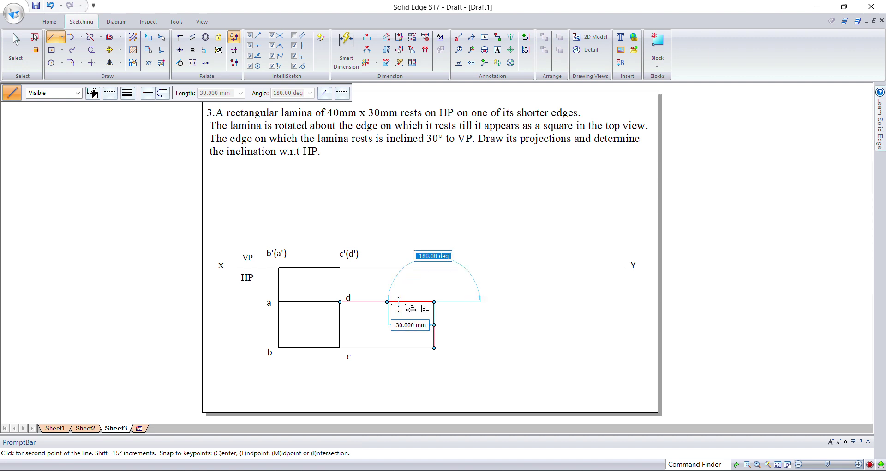
{"action": "key", "text": "Return"}
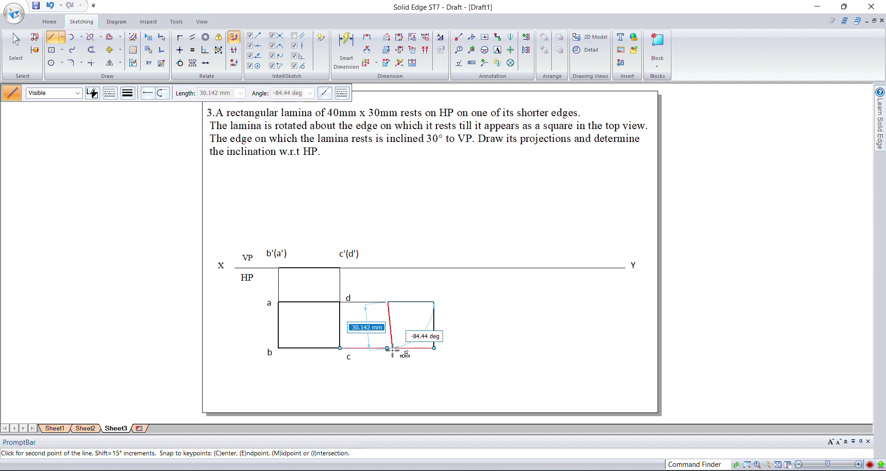
{"action": "scroll", "coordinate": [401, 345], "scroll_direction": "up", "scroll_amount": 2}
{"action": "scroll", "coordinate": [401, 343], "scroll_direction": "up", "scroll_amount": 2}
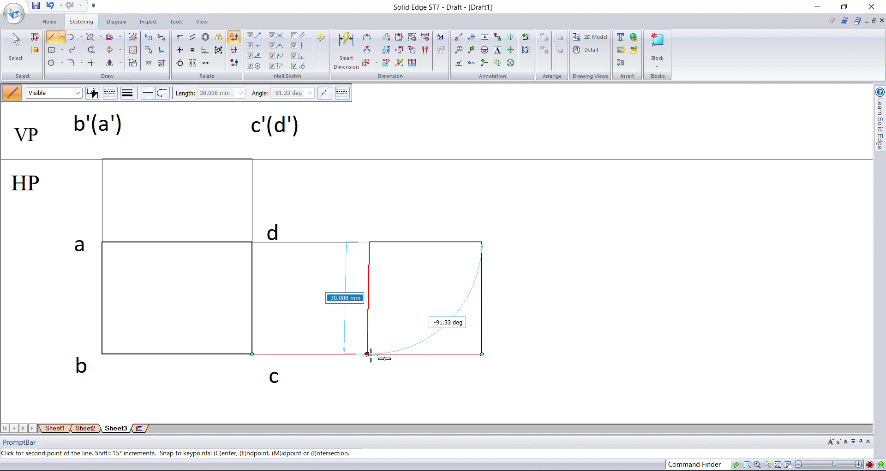
{"action": "scroll", "coordinate": [372, 356], "scroll_direction": "up", "scroll_amount": 3}
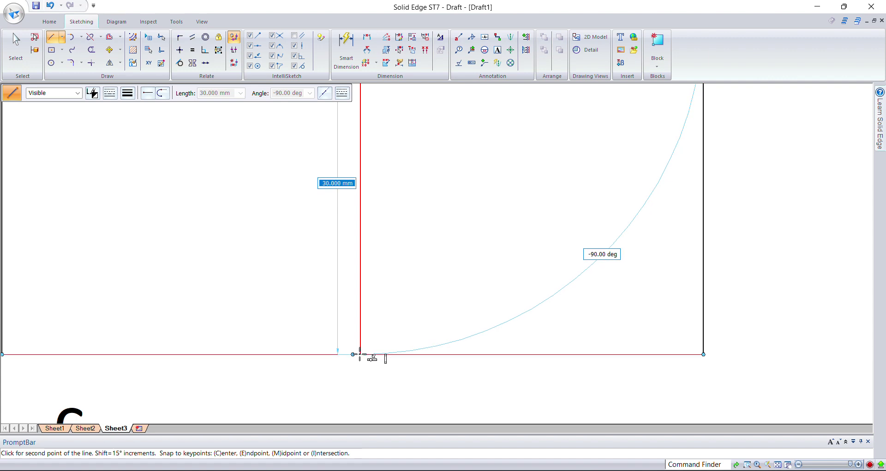
{"action": "left_click", "coordinate": [361, 354]}
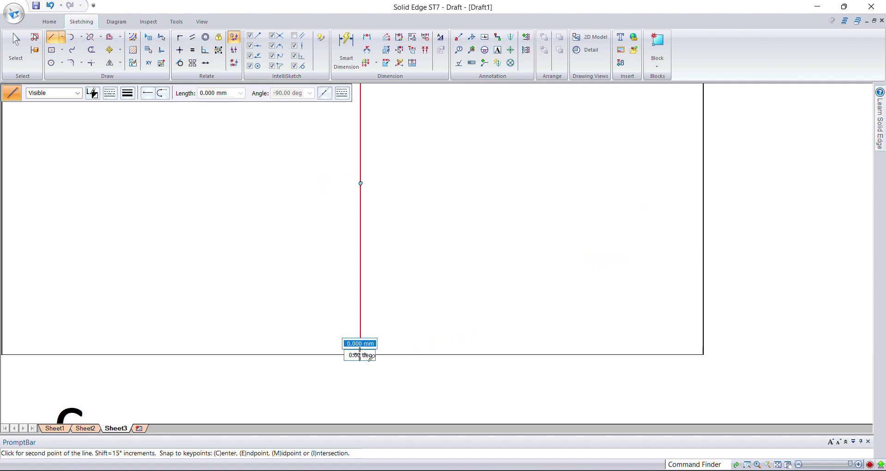
{"action": "left_click", "coordinate": [703, 355]}
{"action": "left_click", "coordinate": [777, 464]}
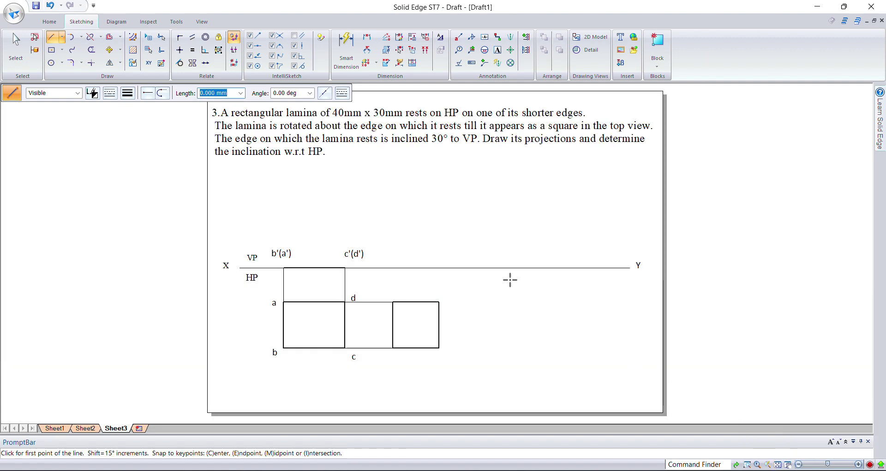
Dimension the rectangle's lower edge bc below it and its vertical edge ab beside it
{"action": "left_click", "coordinate": [345, 44]}
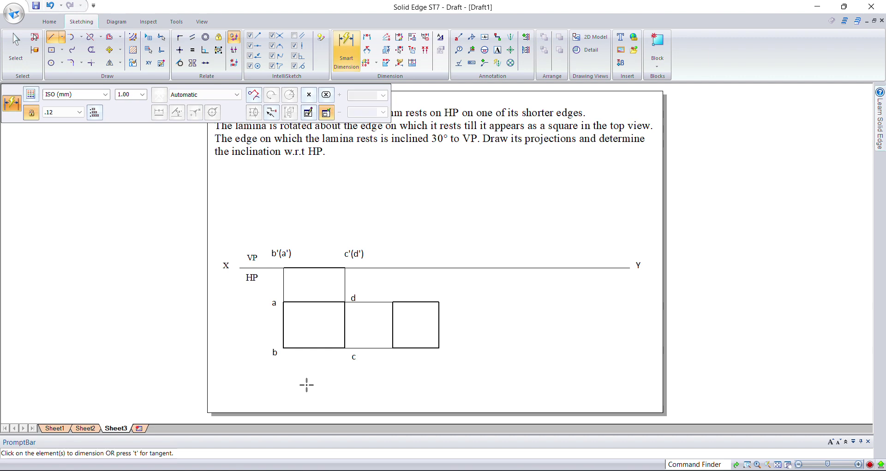
{"action": "left_click", "coordinate": [310, 348]}
{"action": "left_click", "coordinate": [267, 382]}
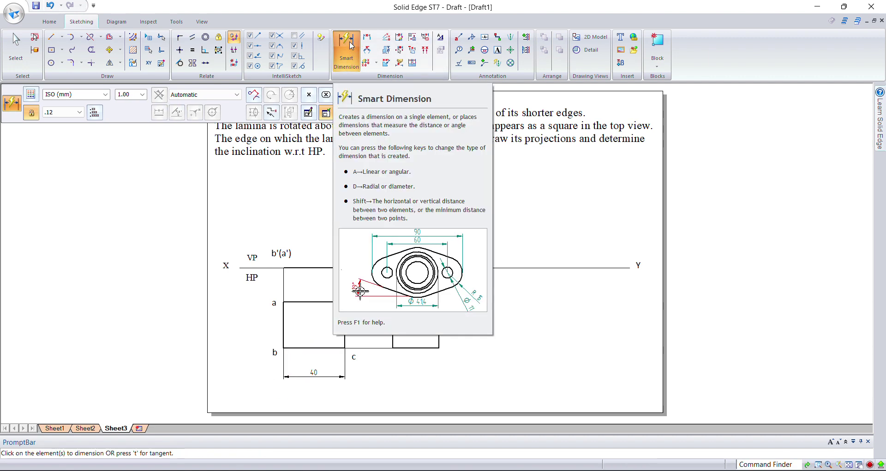
{"action": "left_click", "coordinate": [283, 323]}
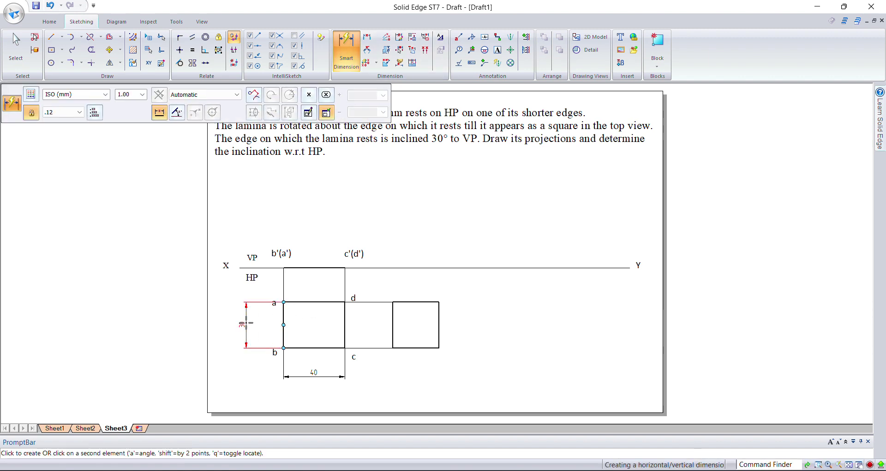
{"action": "left_click", "coordinate": [246, 323]}
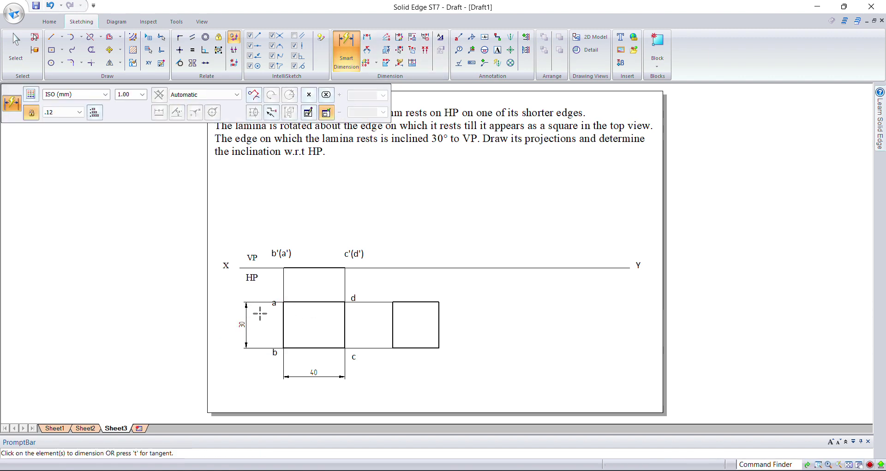
{"action": "key", "text": "Escape"}
Move the rectangle's corner label a upward, clear of the vertical dimension's extension line
{"action": "left_click", "coordinate": [274, 300]}
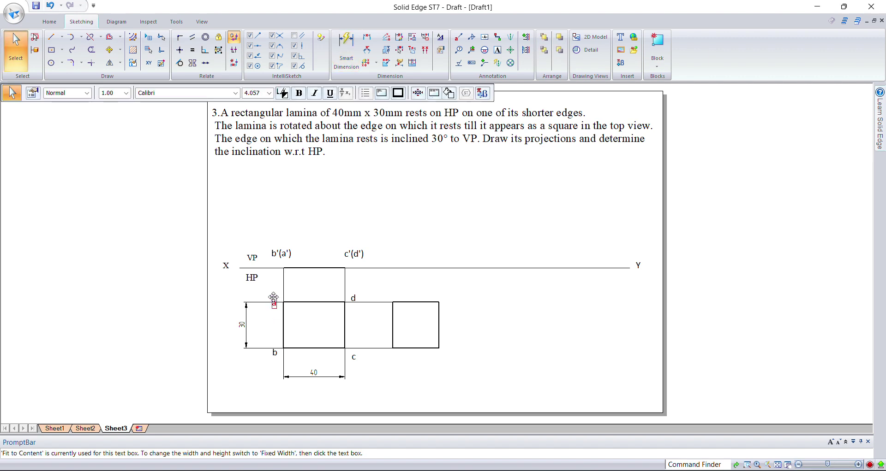
{"action": "left_click_drag", "start_coordinate": [274, 297], "coordinate": [275, 289]}
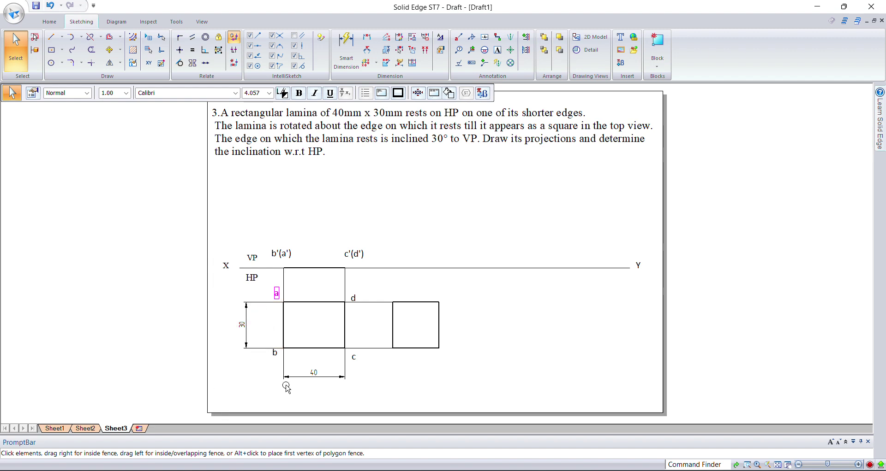
{"action": "left_click", "coordinate": [397, 367]}
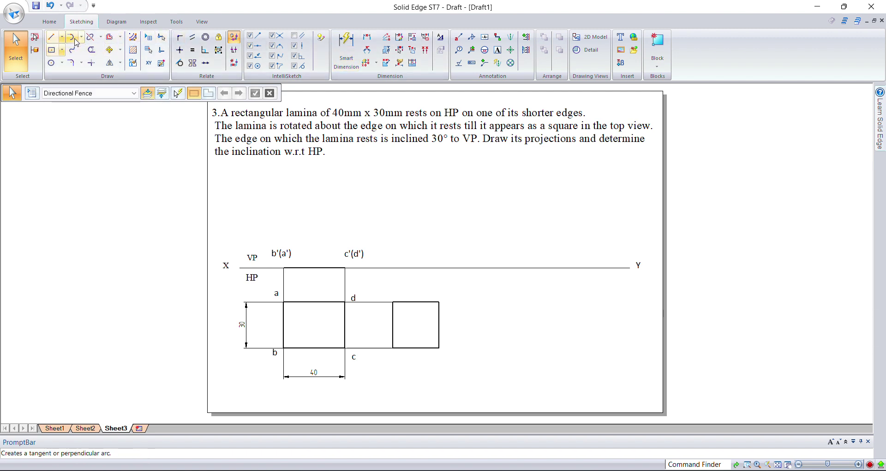
Dimension the square's lower edge, placing the dimension below it in line with the rectangle's horizontal dimension
{"action": "left_click", "coordinate": [346, 48]}
{"action": "left_click", "coordinate": [404, 347]}
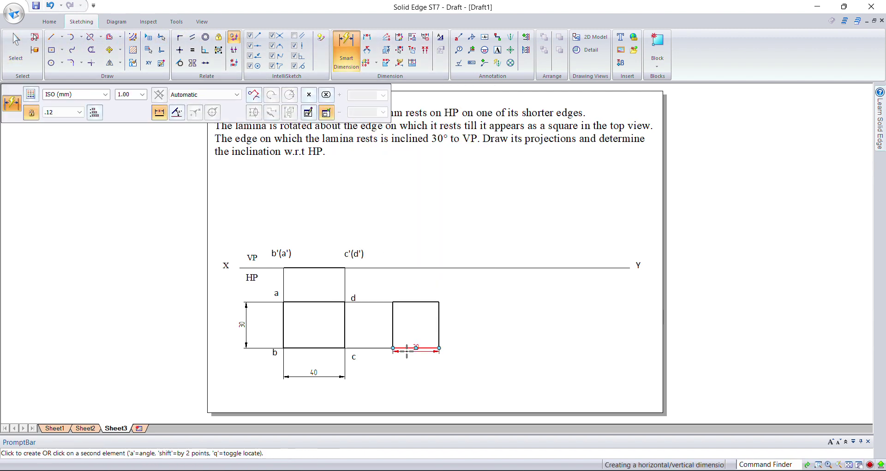
{"action": "left_click", "coordinate": [406, 376]}
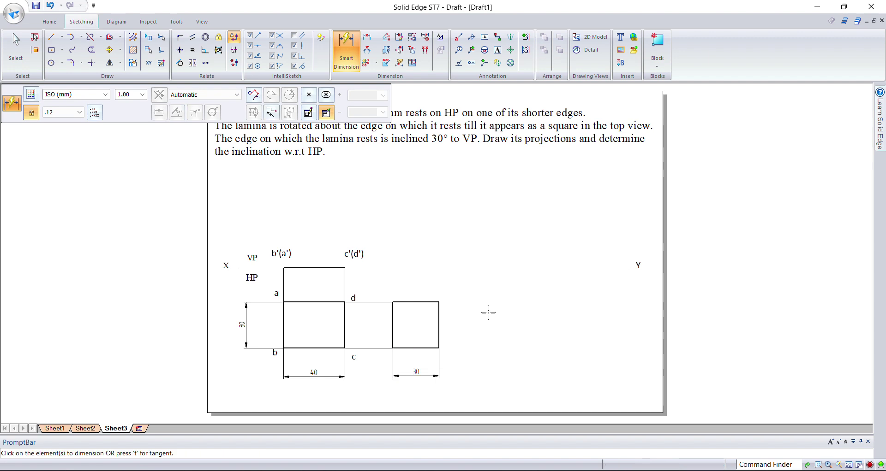
{"action": "key", "text": "Escape"}
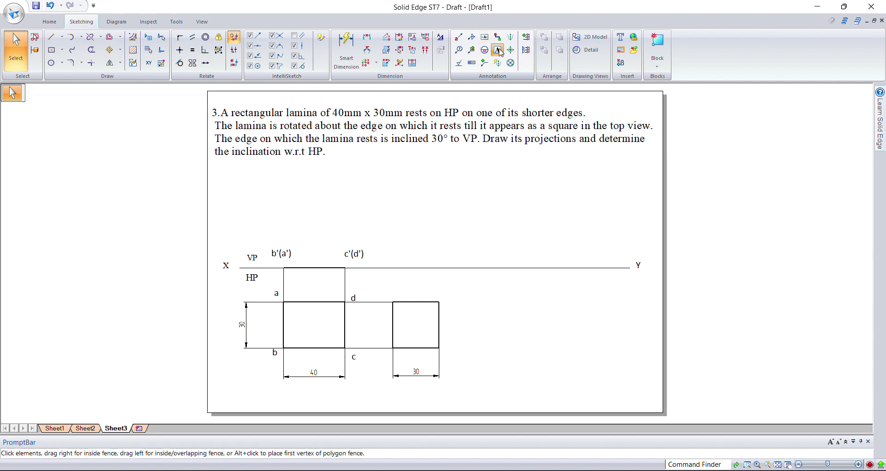
Label the square's corners a, b, c and d in the same arrangement as the rectangle's
{"action": "left_click", "coordinate": [499, 50]}
{"action": "left_click", "coordinate": [383, 290]}
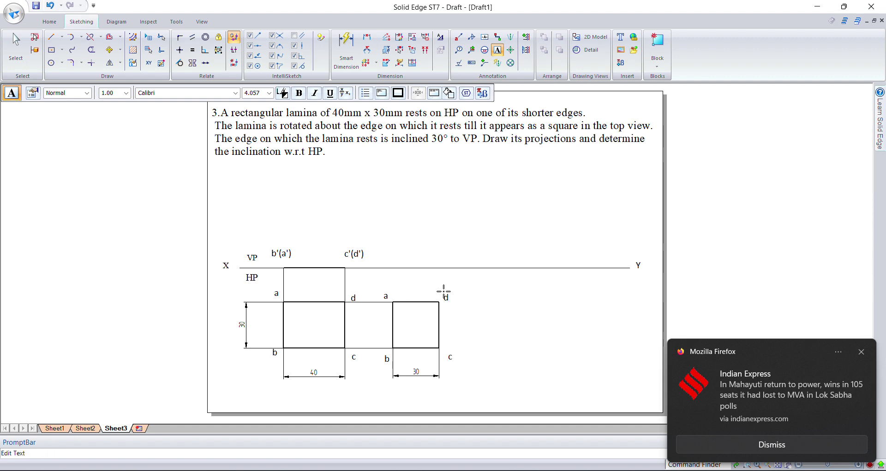
{"action": "key", "text": "Escape"}
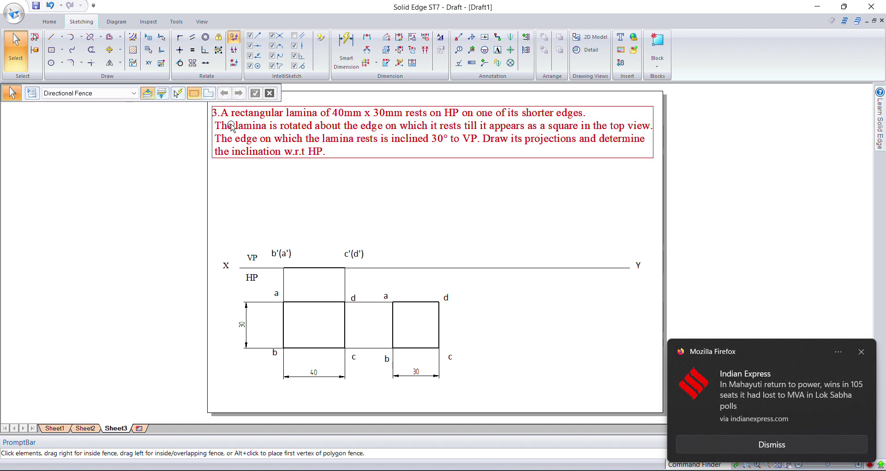
Draw a 0.13 mm wide vertical projector from the square's corner a up to the XY line
{"action": "left_click", "coordinate": [52, 37]}
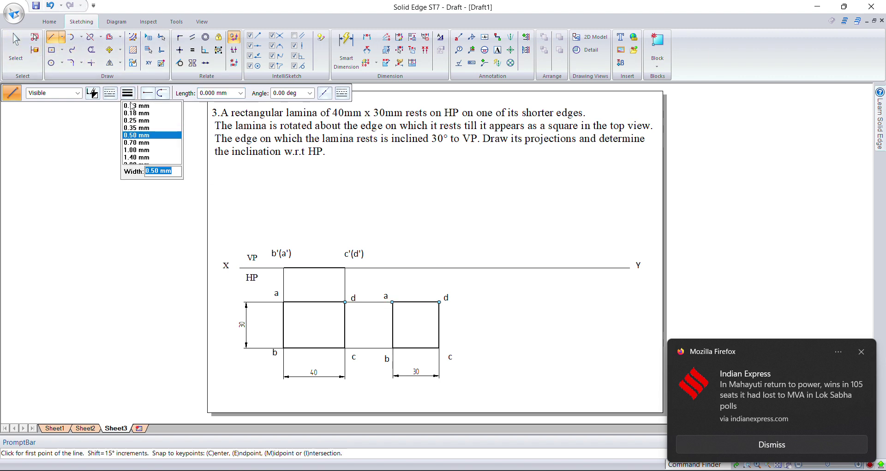
{"action": "left_click", "coordinate": [393, 302]}
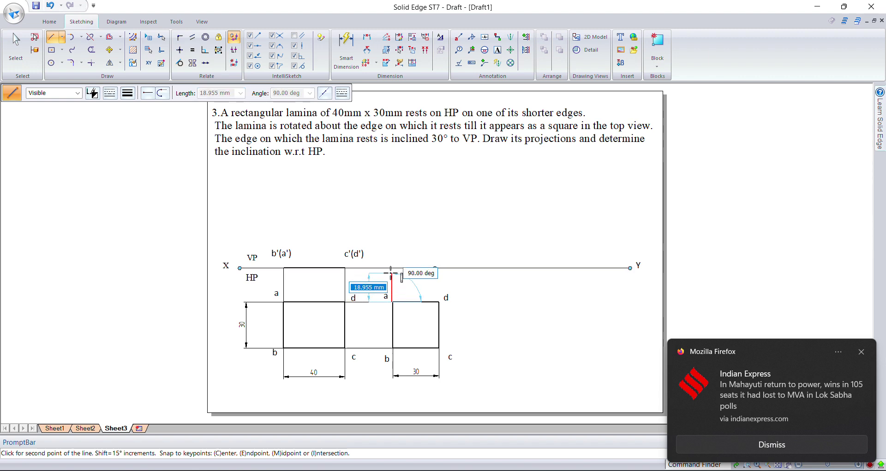
{"action": "key", "text": "Escape"}
{"action": "scroll", "coordinate": [392, 285], "scroll_direction": "up", "scroll_amount": 3}
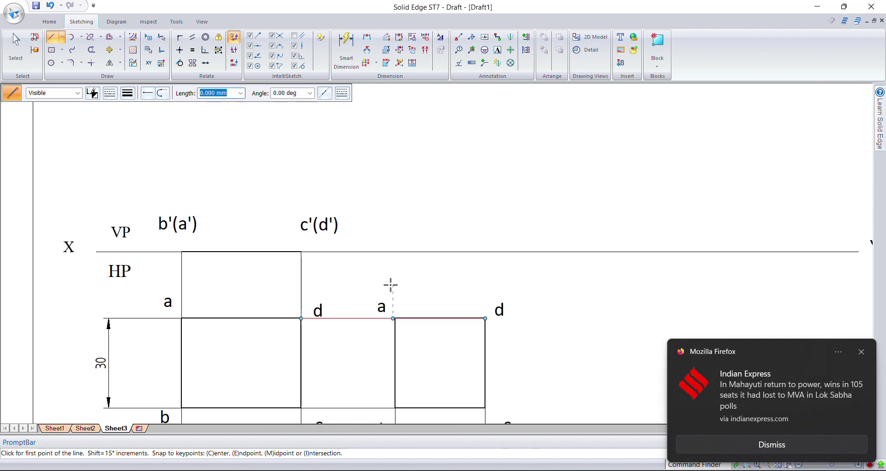
{"action": "left_click", "coordinate": [395, 318]}
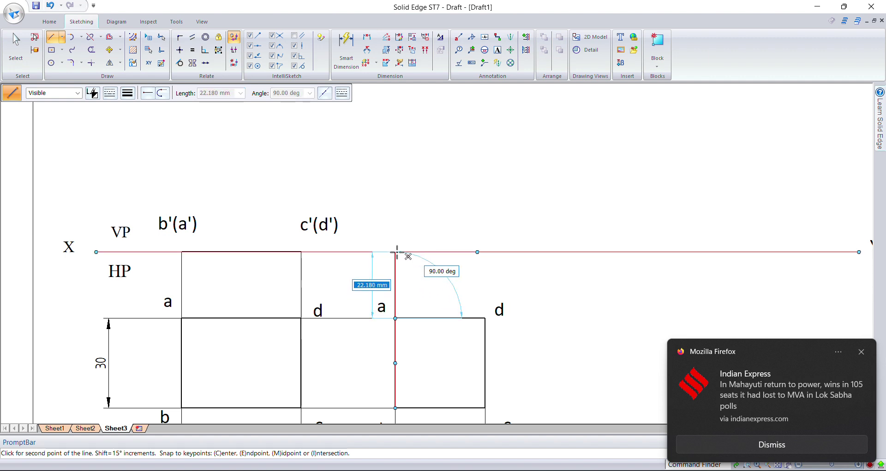
{"action": "left_click", "coordinate": [396, 253]}
{"action": "key", "text": "Escape"}
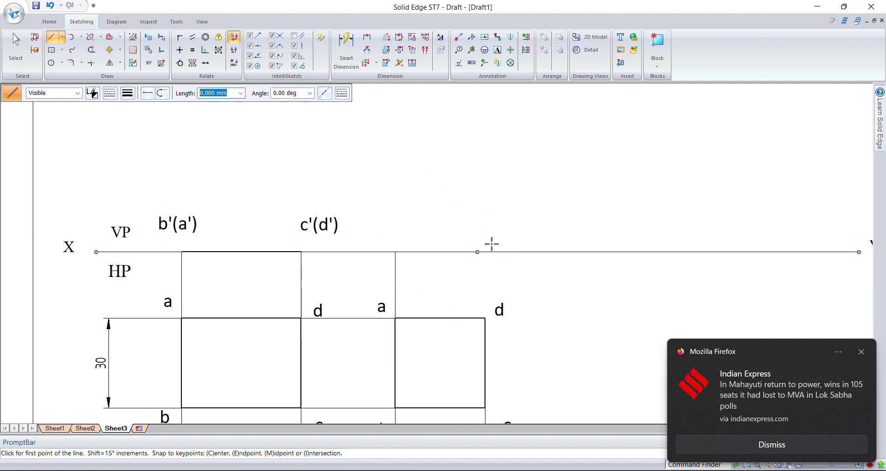
Draw a thin vertical projector from the square's corner d, extending well above XY, and dismiss the news notification
{"action": "left_click", "coordinate": [484, 318]}
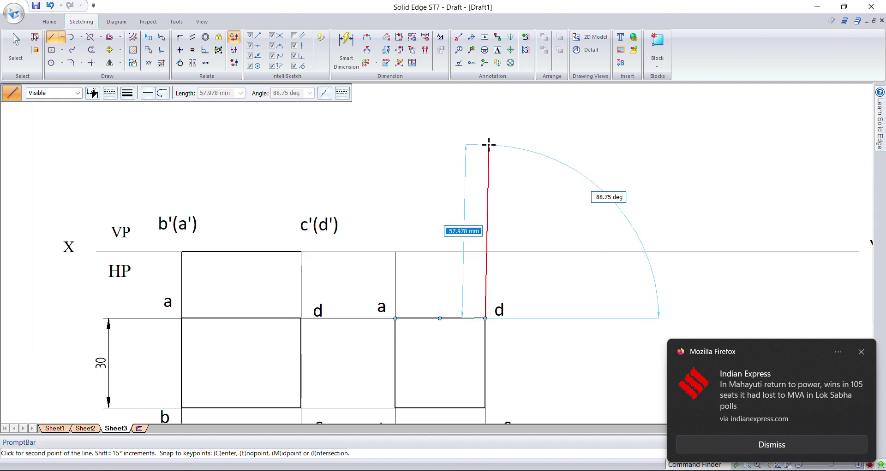
{"action": "left_click", "coordinate": [484, 137]}
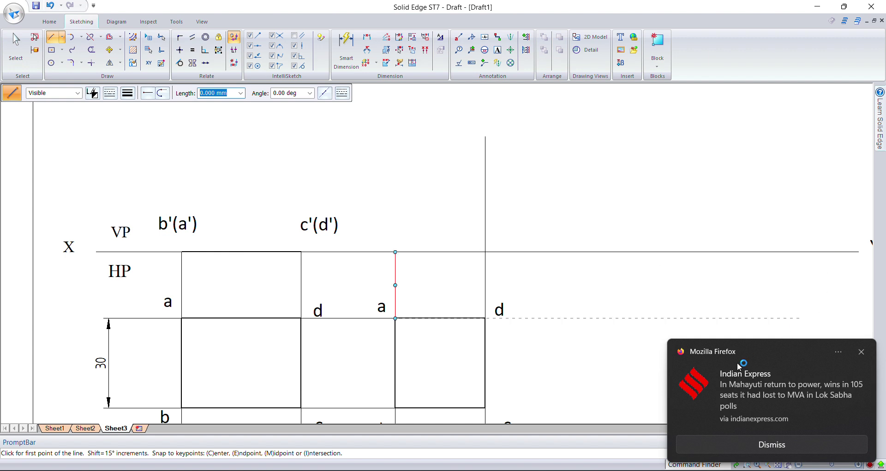
{"action": "left_click", "coordinate": [858, 352]}
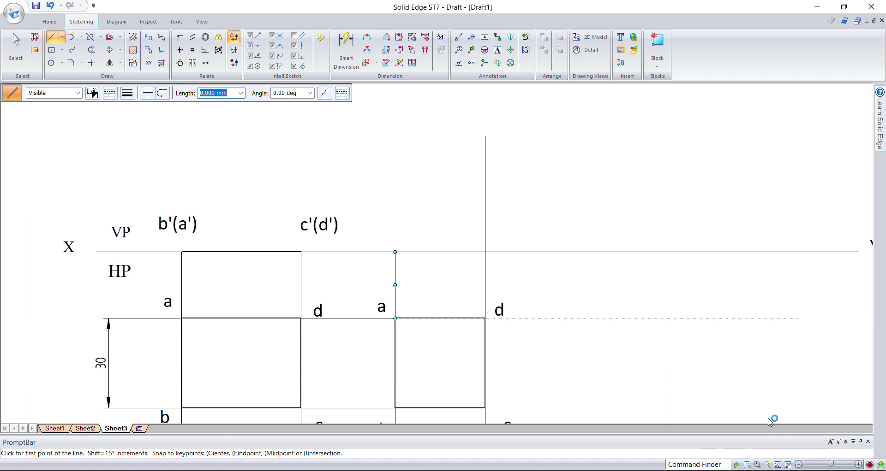
{"action": "left_click", "coordinate": [777, 465]}
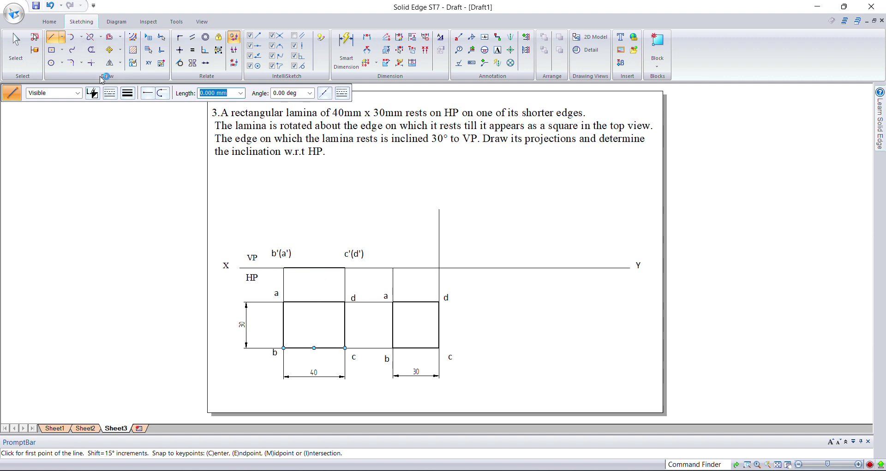
Draw a 40 mm radius centre-point arc centred where the projector from a meets XY, crossing the projector from d
{"action": "left_click", "coordinate": [81, 37]}
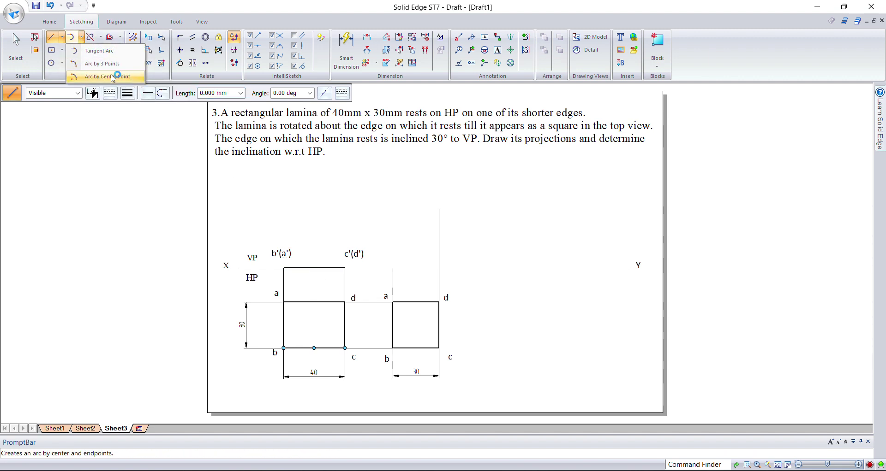
{"action": "left_click", "coordinate": [111, 77]}
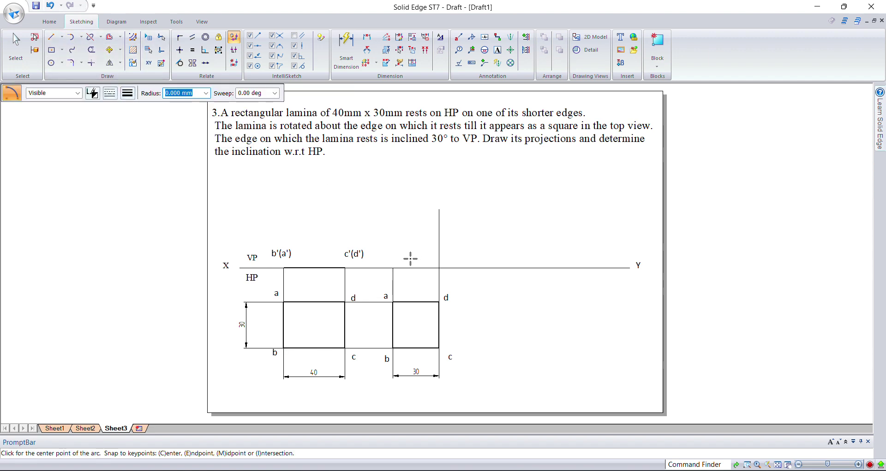
{"action": "left_click", "coordinate": [392, 268]}
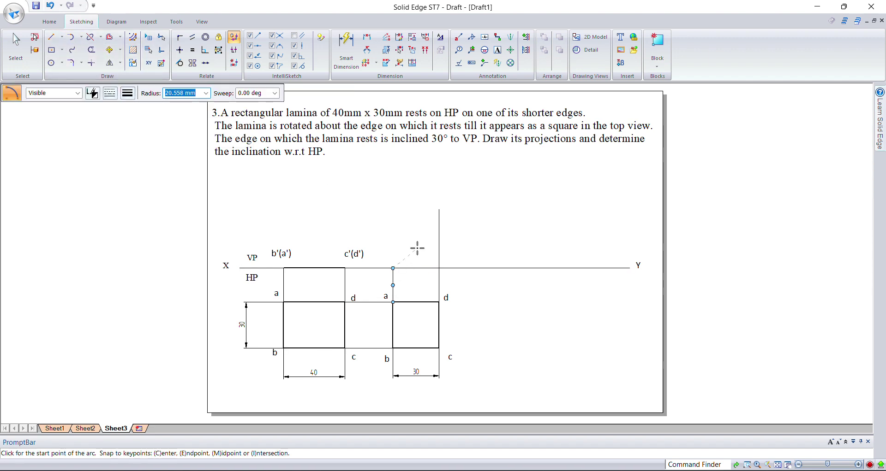
{"action": "type", "text": "40"}
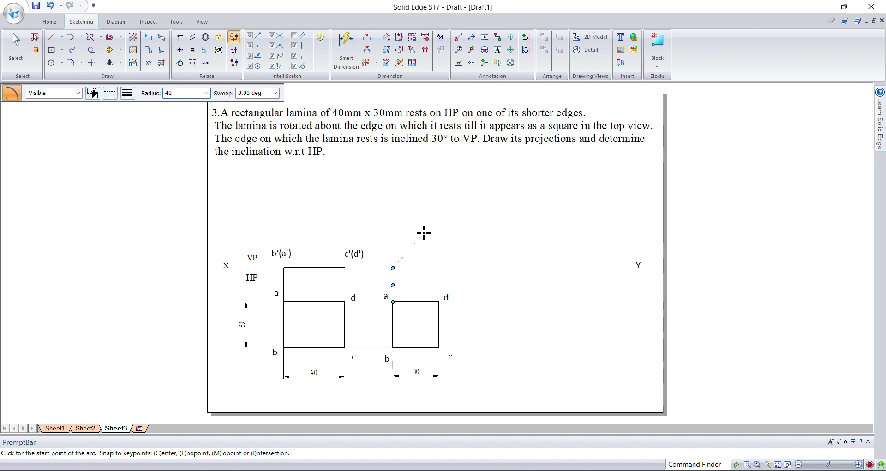
{"action": "key", "text": "Tab"}
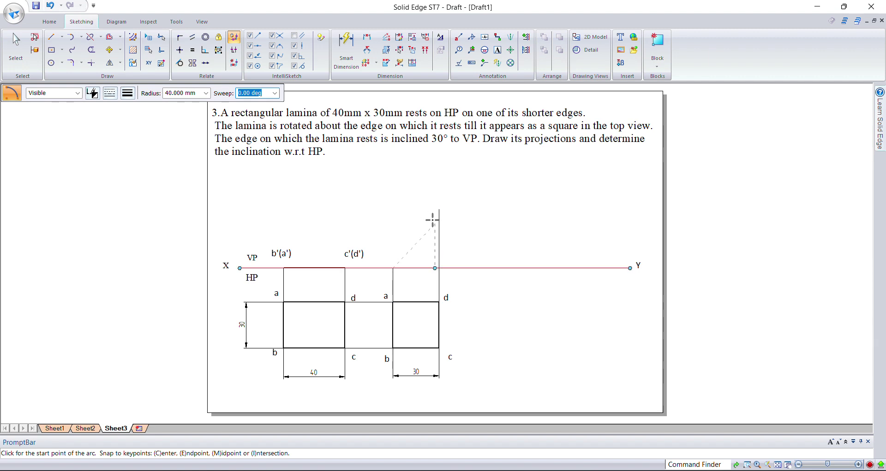
{"action": "left_click", "coordinate": [429, 219]}
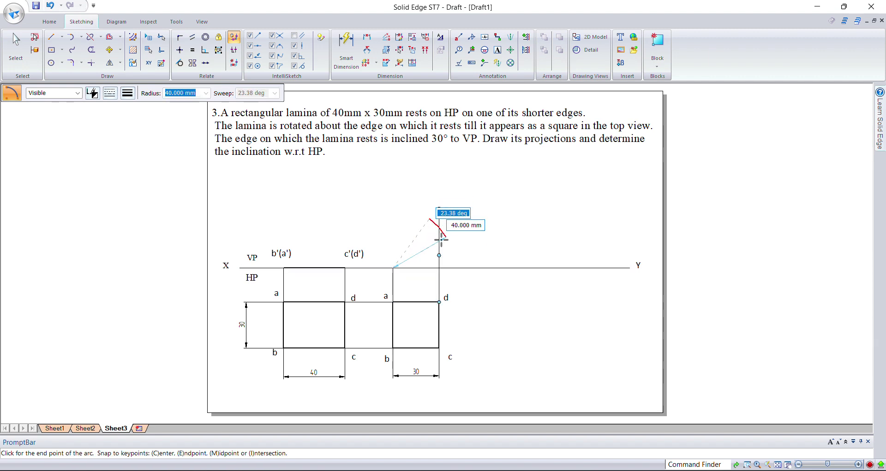
{"action": "left_click", "coordinate": [445, 237]}
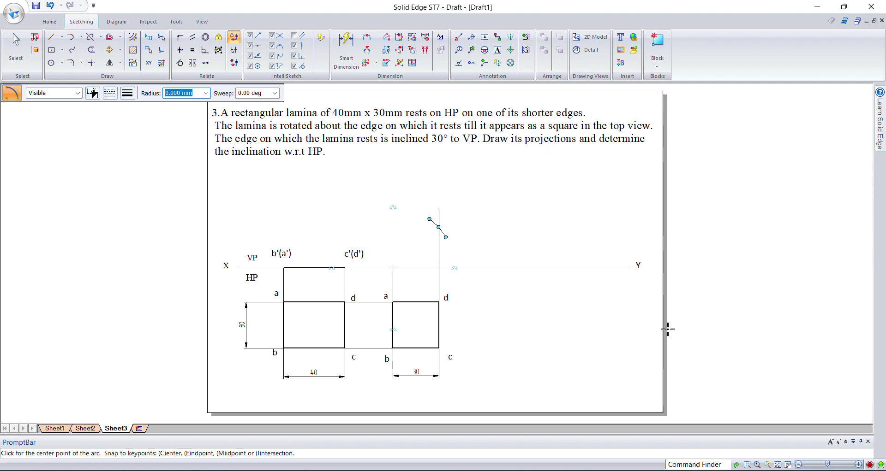
{"action": "left_click", "coordinate": [746, 464]}
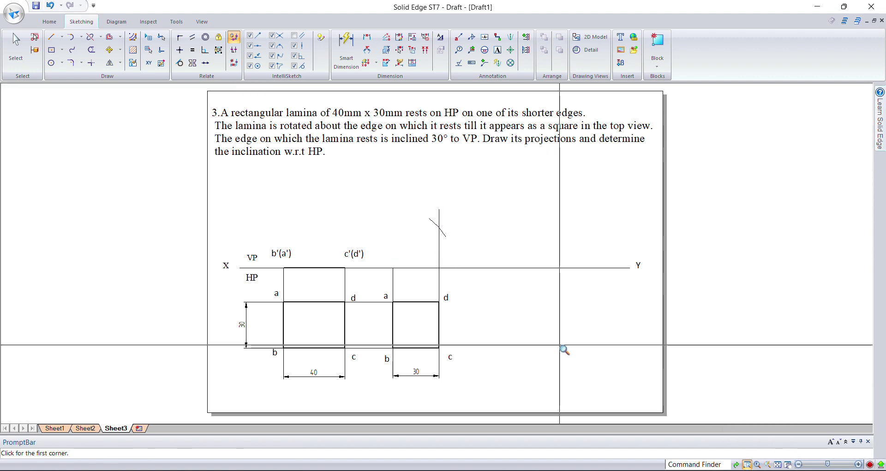
Draw a 0.50 mm wide line from the projector of a on XY to the intersection of the arc with the projector from d
{"action": "left_click_drag", "start_coordinate": [376, 193], "coordinate": [482, 401]}
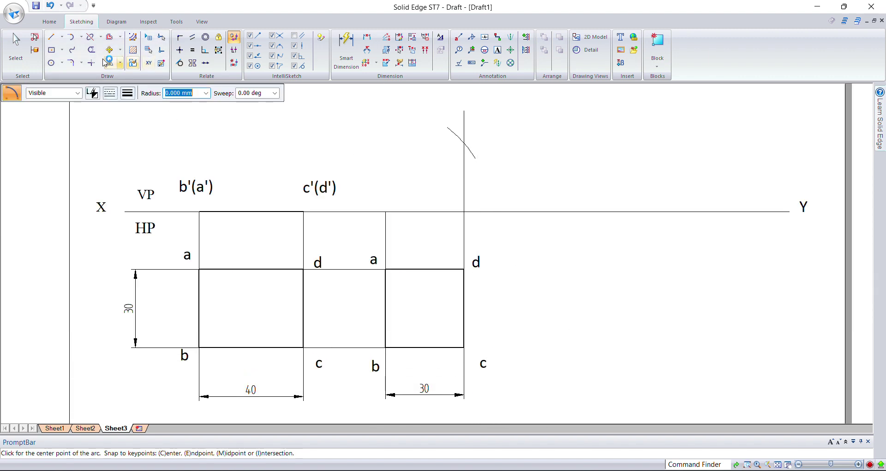
{"action": "left_click", "coordinate": [53, 39]}
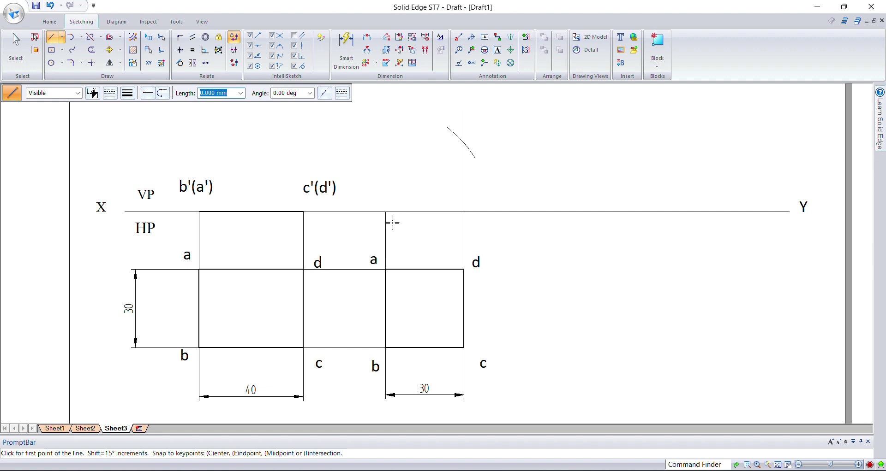
{"action": "left_click", "coordinate": [128, 92]}
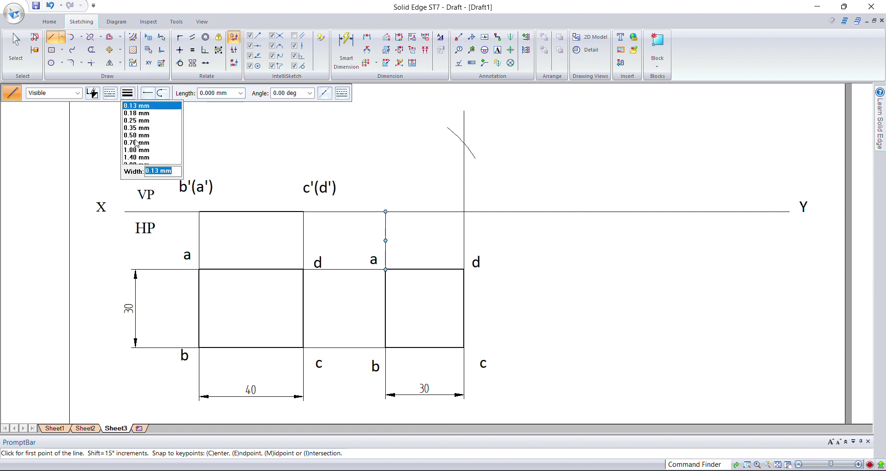
{"action": "left_click", "coordinate": [139, 137]}
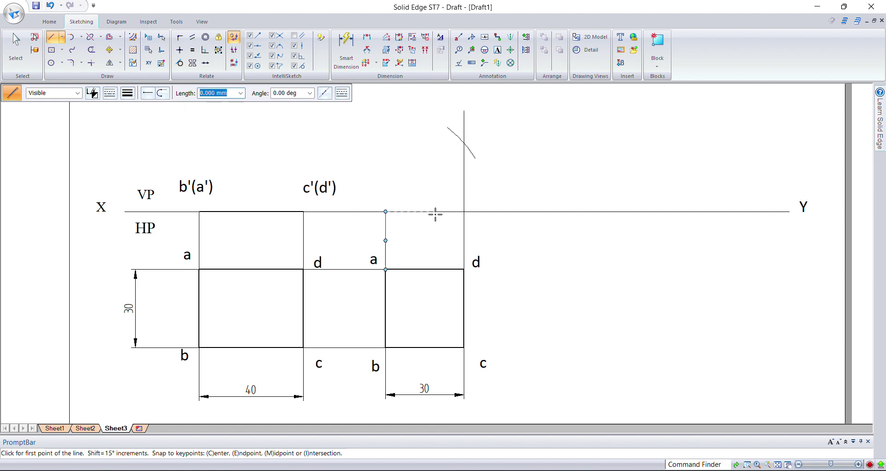
{"action": "left_click", "coordinate": [385, 212]}
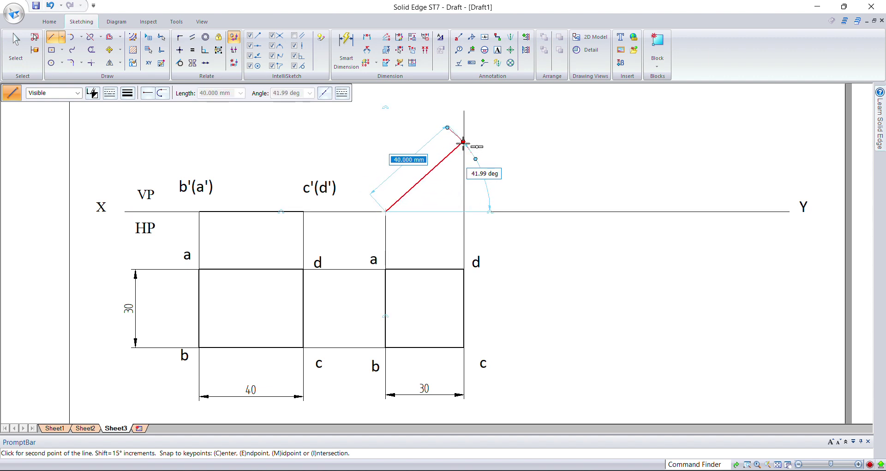
{"action": "scroll", "coordinate": [451, 140], "scroll_direction": "up", "scroll_amount": 2}
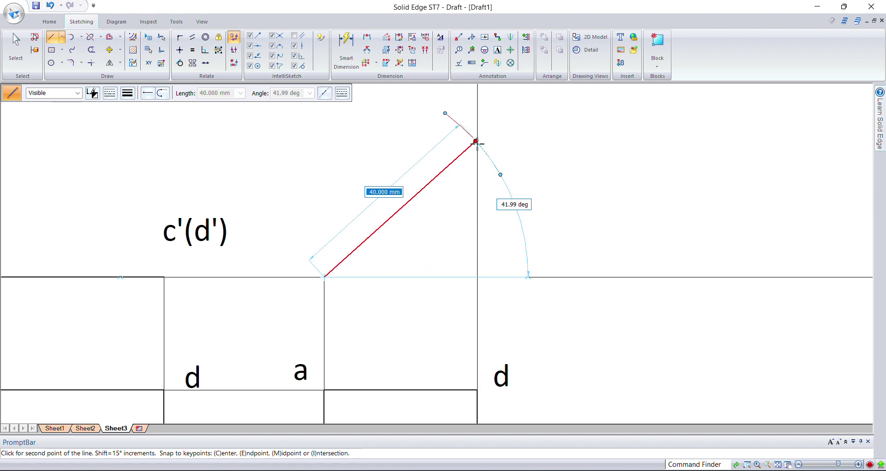
{"action": "scroll", "coordinate": [477, 144], "scroll_direction": "up", "scroll_amount": 1}
{"action": "scroll", "coordinate": [476, 144], "scroll_direction": "up", "scroll_amount": 3}
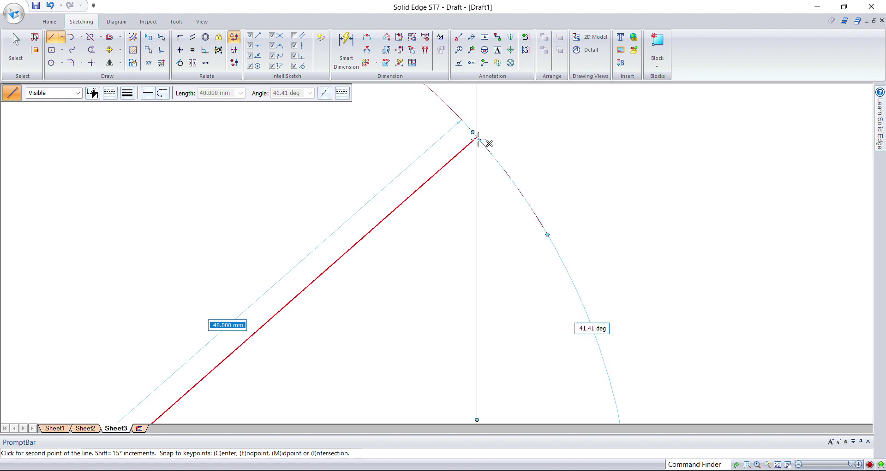
{"action": "left_click", "coordinate": [478, 138]}
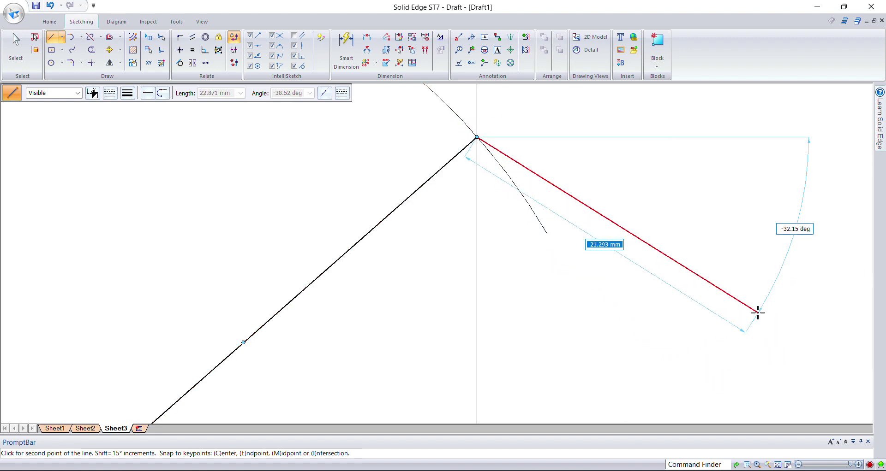
{"action": "right_click", "coordinate": [771, 409]}
{"action": "left_click", "coordinate": [777, 465]}
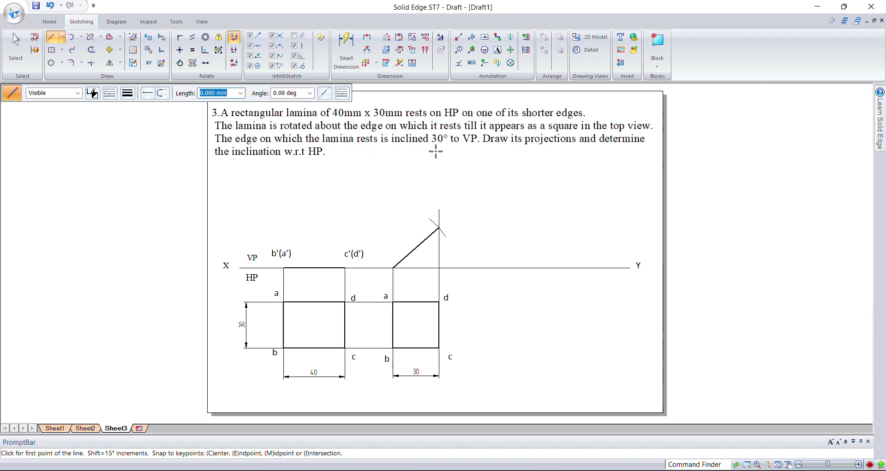
Copy the labels b'(a') and c'(d') to the lower and upper ends of the inclined front-view line
{"action": "left_click", "coordinate": [501, 50]}
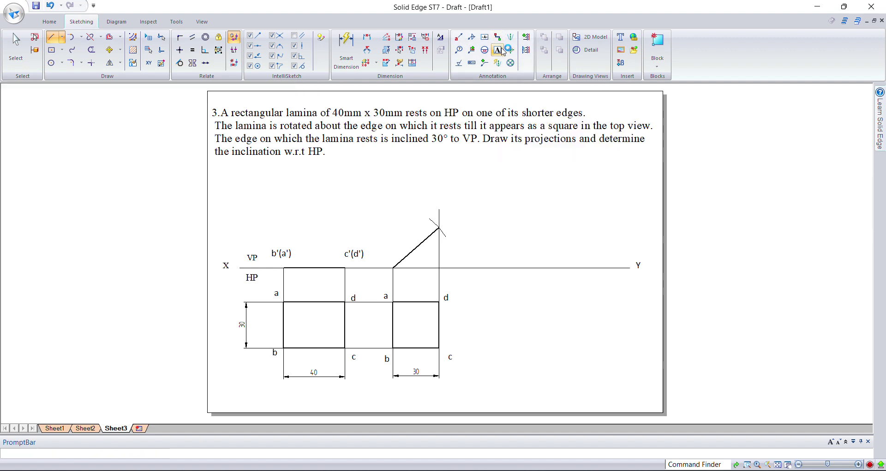
{"action": "key", "text": "Escape"}
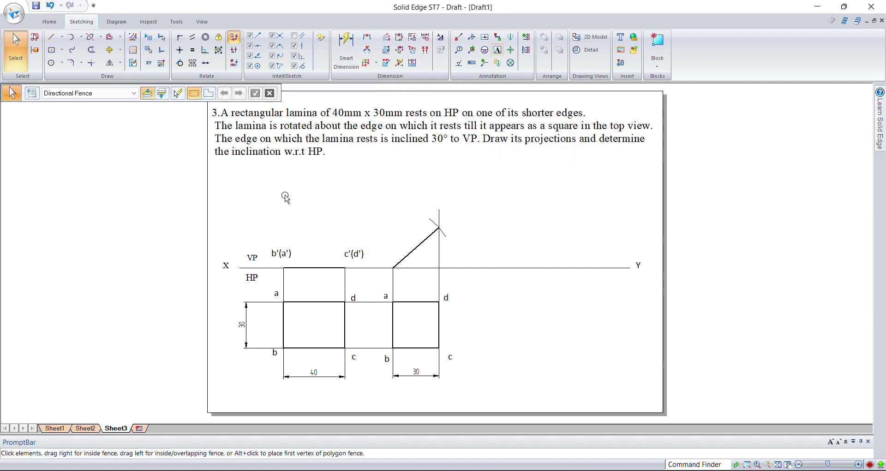
{"action": "double_click", "coordinate": [282, 253]}
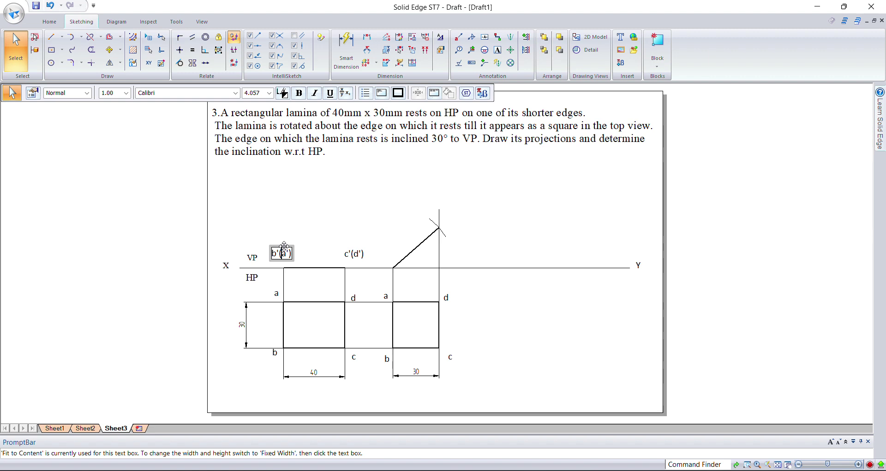
{"action": "key", "text": "Escape"}
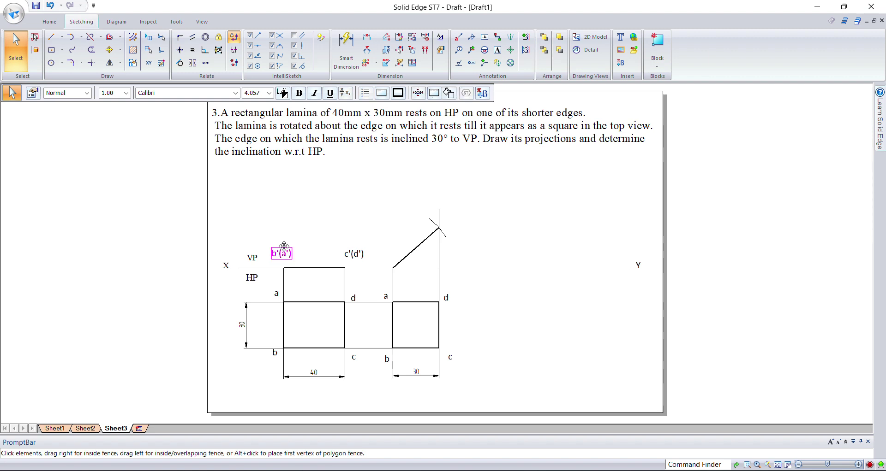
{"action": "left_click_drag", "start_coordinate": [283, 247], "coordinate": [387, 254], "text": "ctrl"}
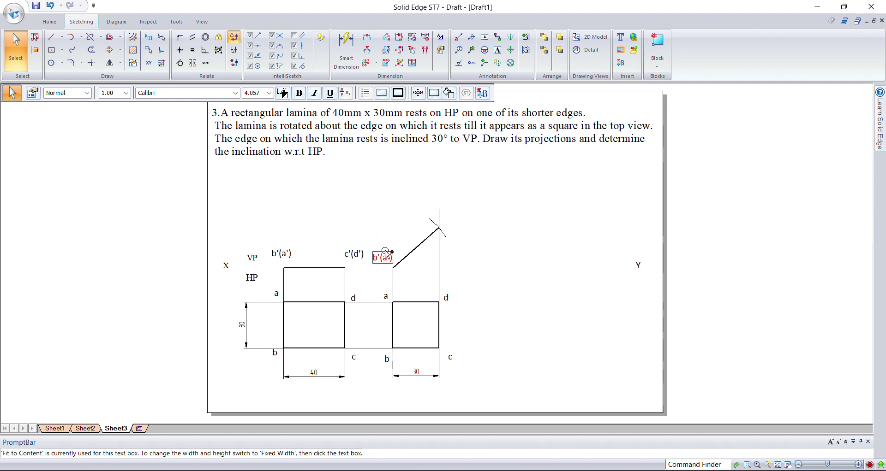
{"action": "left_click", "coordinate": [391, 227]}
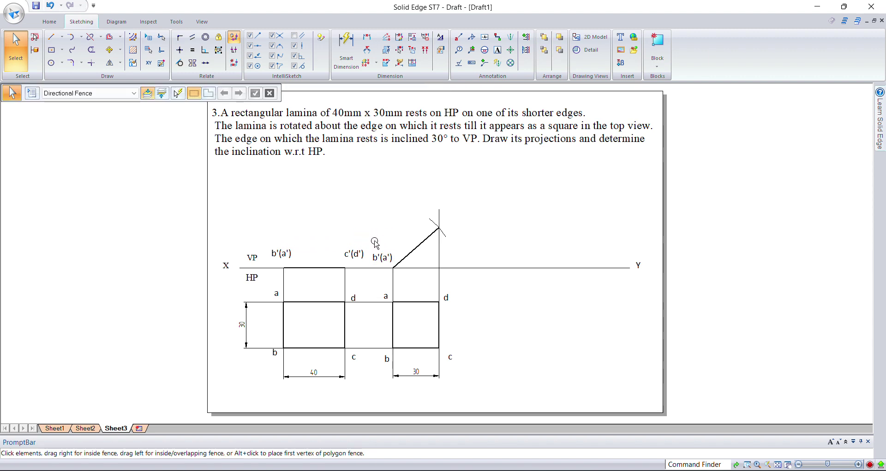
{"action": "left_click_drag", "start_coordinate": [356, 253], "coordinate": [454, 216], "text": "ctrl"}
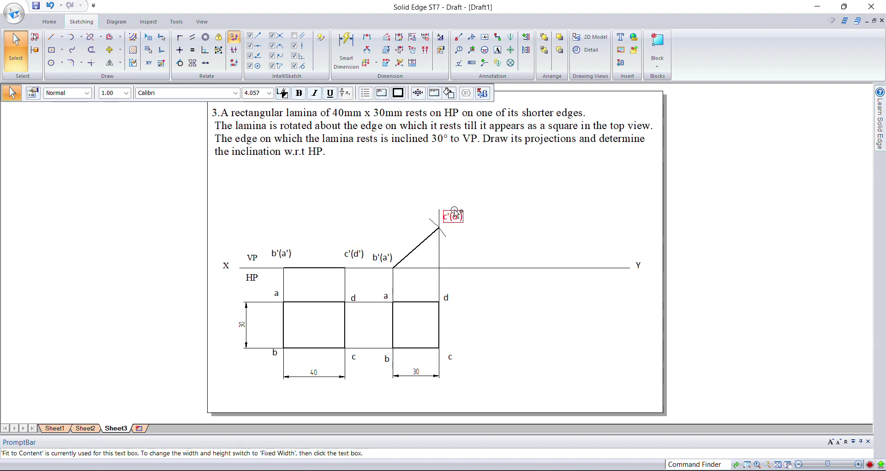
{"action": "left_click", "coordinate": [460, 197]}
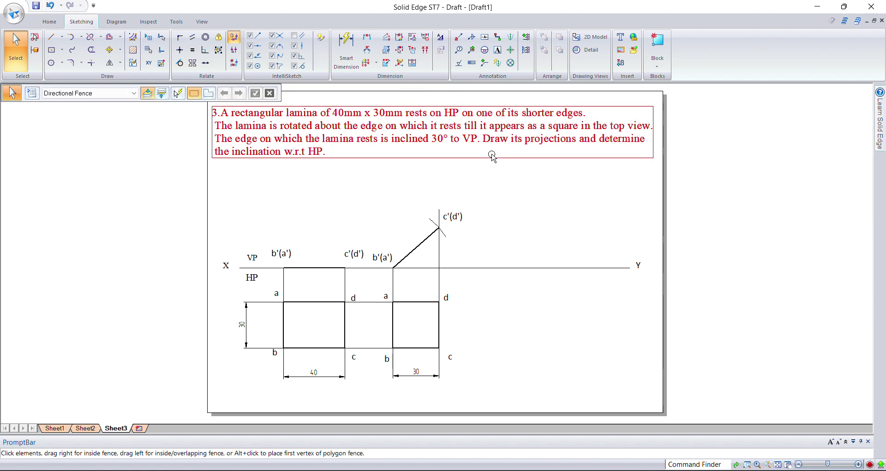
Dimension the angle between the inclined front-view line and the XY line
{"action": "left_click", "coordinate": [367, 50]}
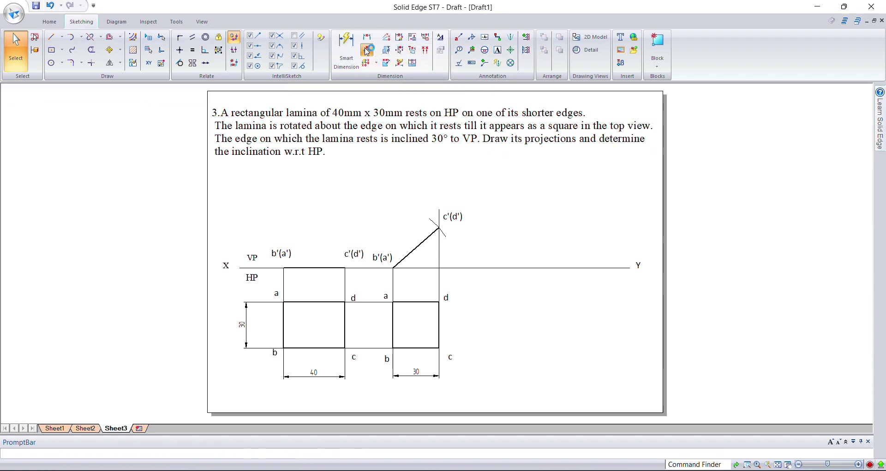
{"action": "left_click", "coordinate": [413, 262]}
{"action": "left_click", "coordinate": [435, 268]}
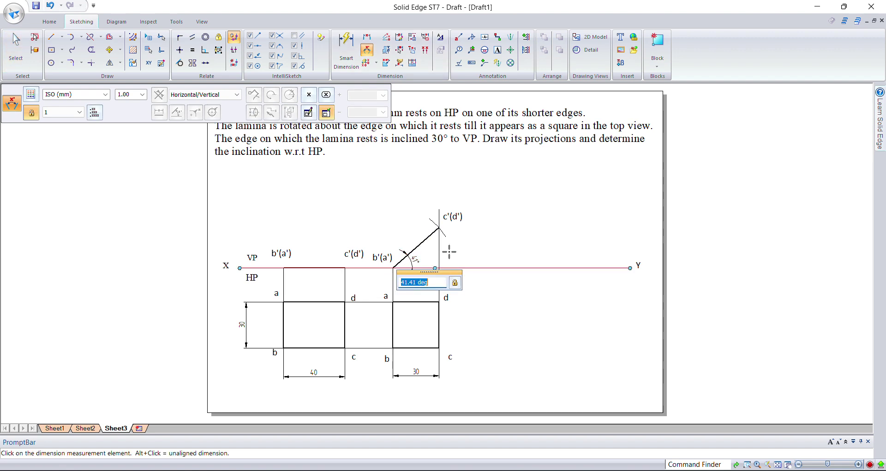
{"action": "left_click", "coordinate": [450, 245]}
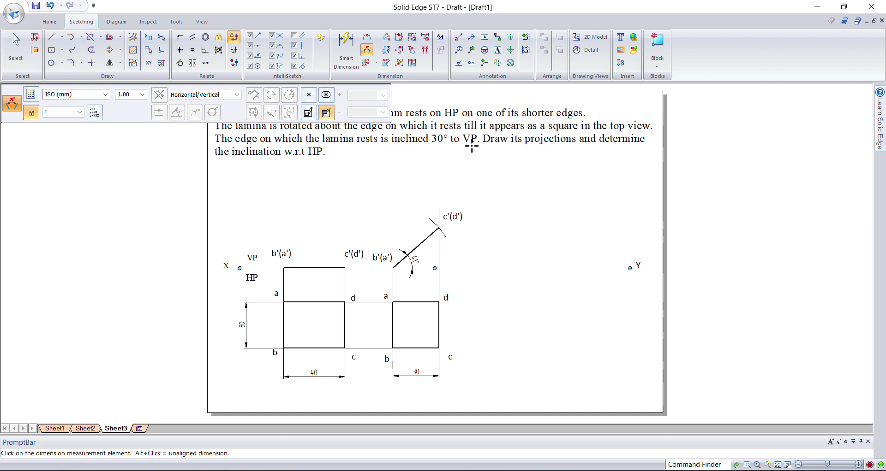
{"action": "key", "text": "Escape"}
Draw a 0.13 mm wide line about 116 mm long from XY, beyond the square, sloping below it at -30°
{"action": "key", "text": "l"}
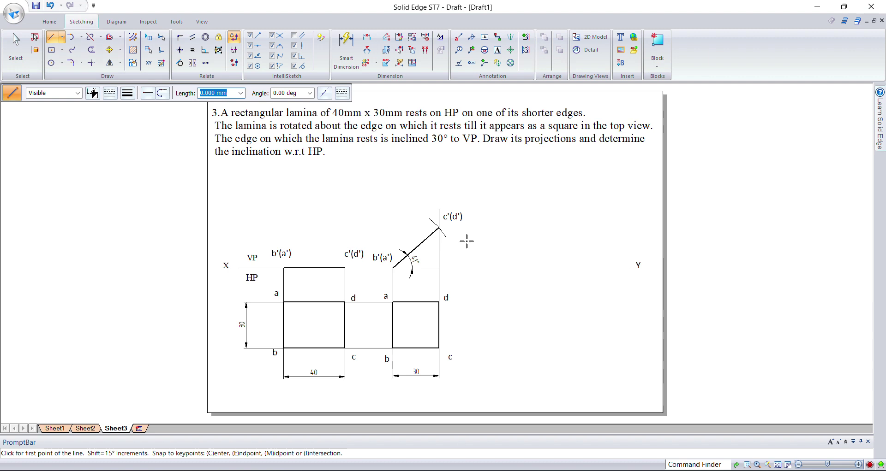
{"action": "left_click", "coordinate": [127, 94]}
{"action": "left_click", "coordinate": [138, 108]}
{"action": "left_click", "coordinate": [461, 269]}
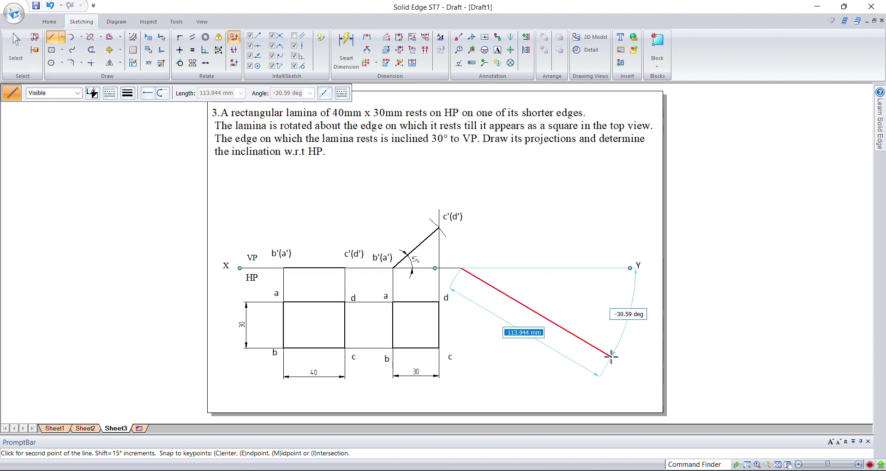
{"action": "key", "text": "Tab"}
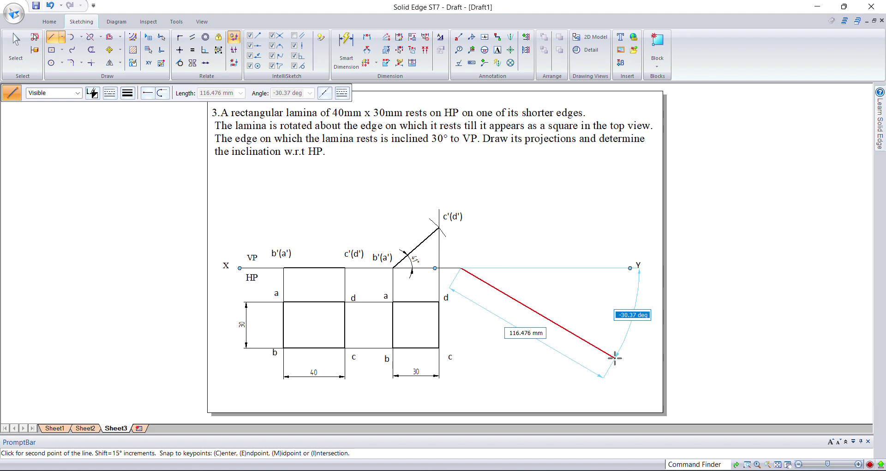
{"action": "type", "text": "-"}
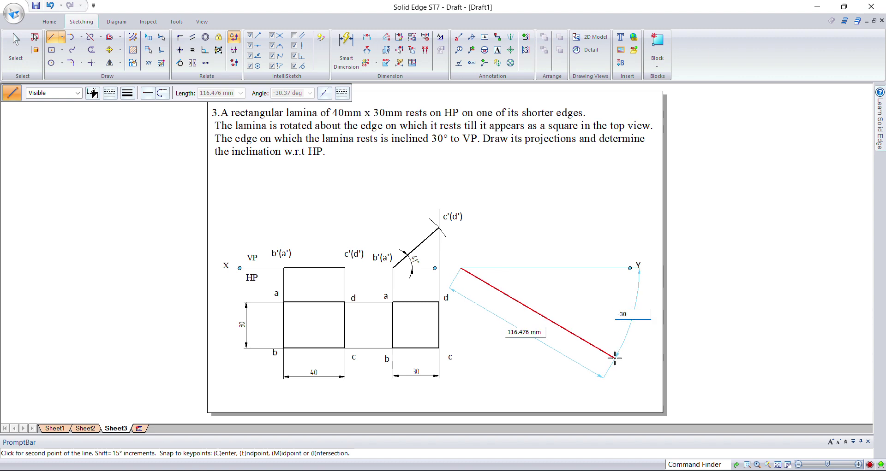
{"action": "type", "text": "30"}
{"action": "key", "text": "Tab"}
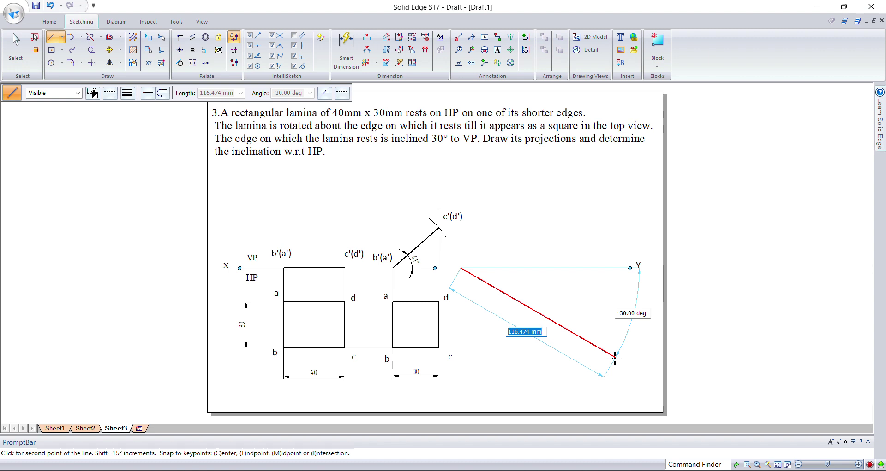
{"action": "left_click", "coordinate": [614, 358]}
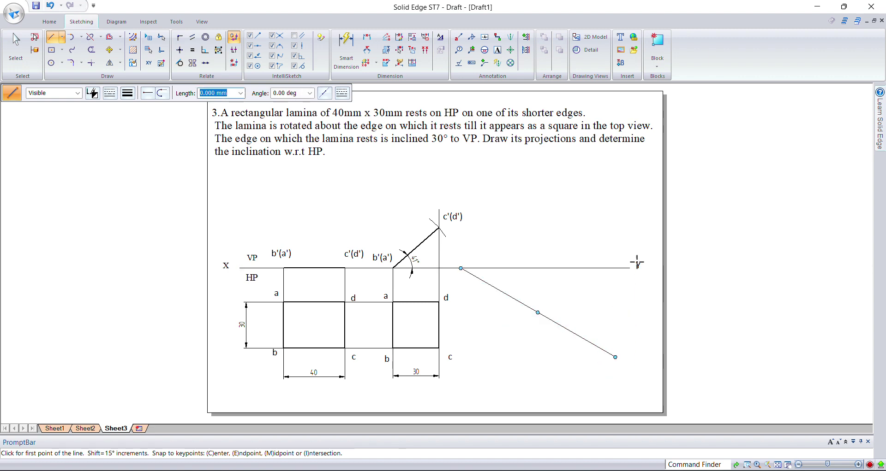
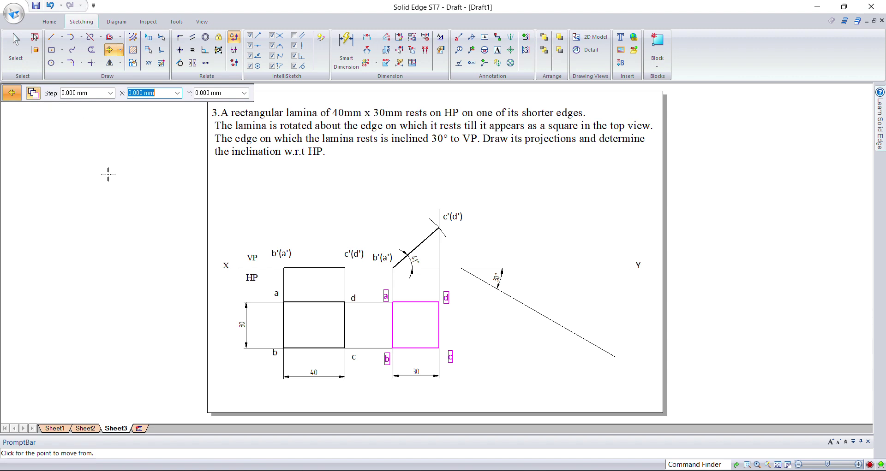
Copy the selected square and its corner labels from corner a onto the 30° line, and dismiss the message notification
{"action": "left_click", "coordinate": [34, 93]}
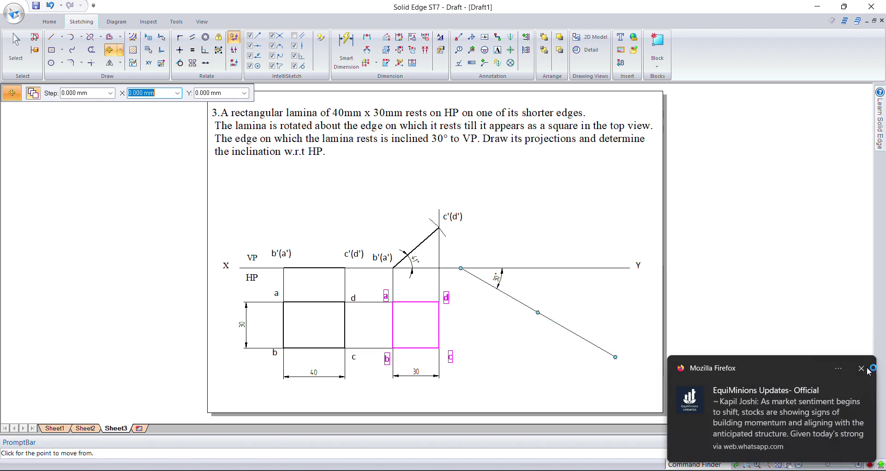
{"action": "left_click", "coordinate": [867, 369]}
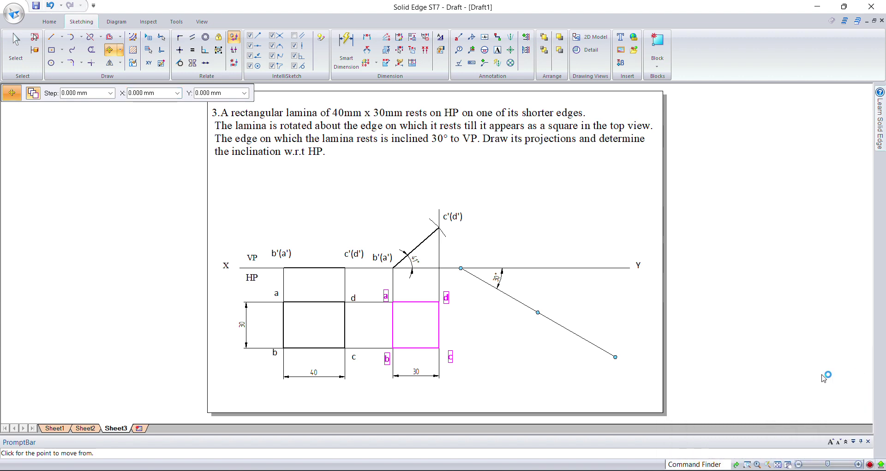
{"action": "left_click", "coordinate": [393, 302]}
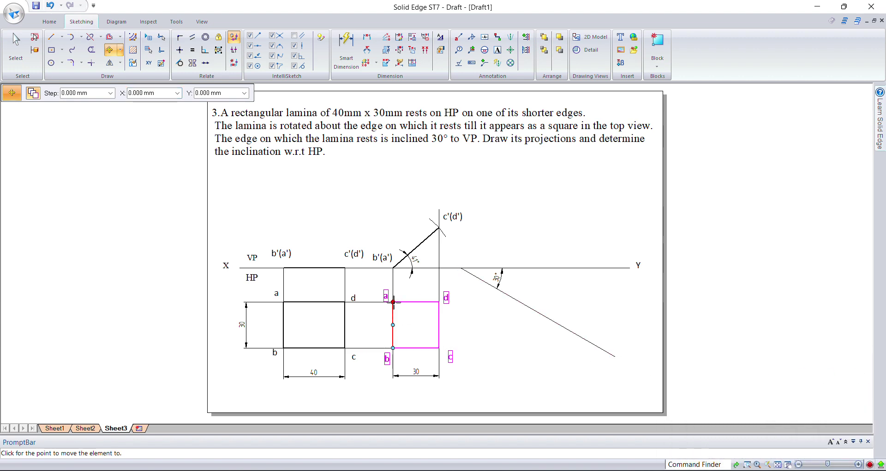
{"action": "left_click", "coordinate": [525, 306]}
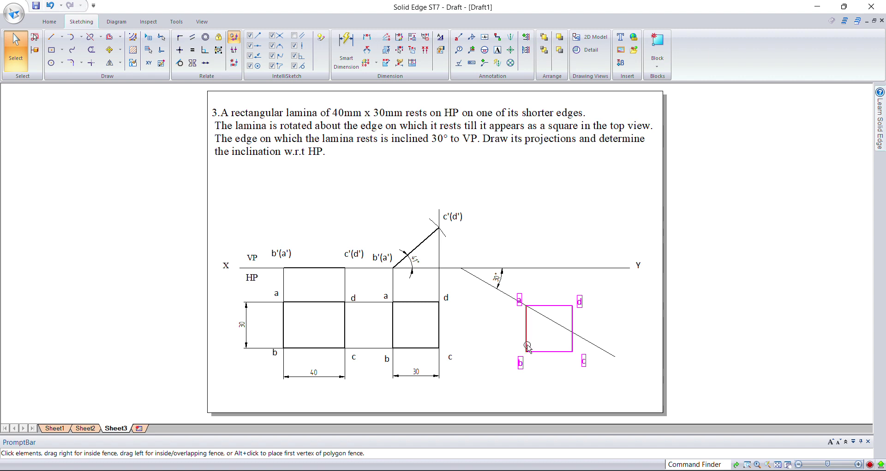
Rotate the copied square and its labels 60° about corner a so that edge ab lies along the 30° line
{"action": "left_click", "coordinate": [122, 51]}
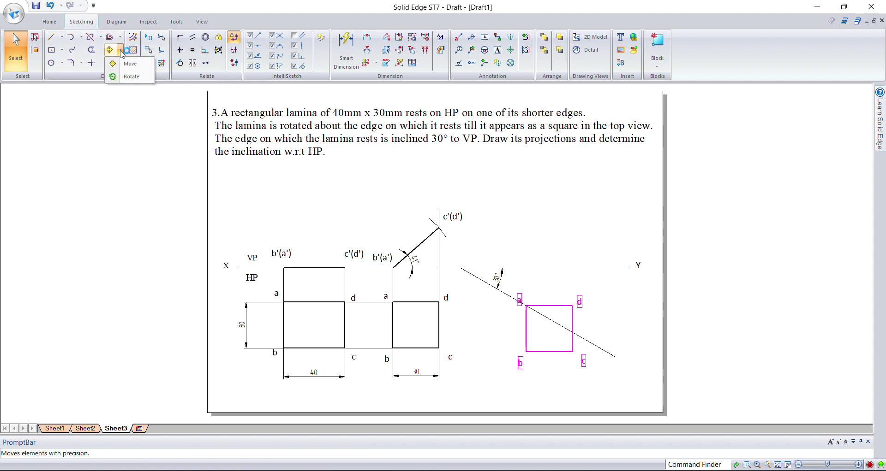
{"action": "left_click", "coordinate": [127, 77]}
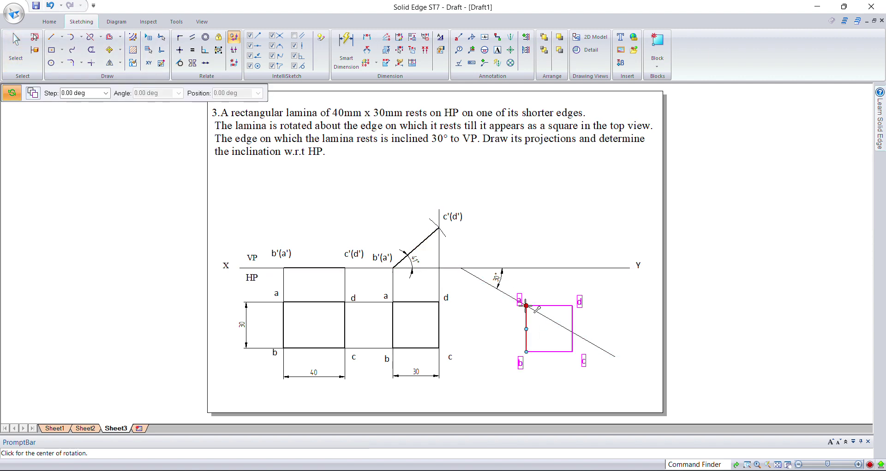
{"action": "left_click", "coordinate": [526, 306]}
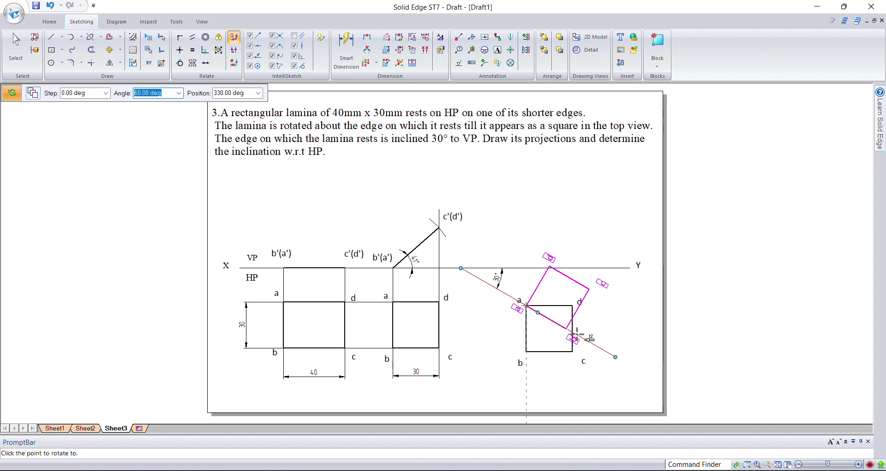
{"action": "left_click", "coordinate": [576, 335]}
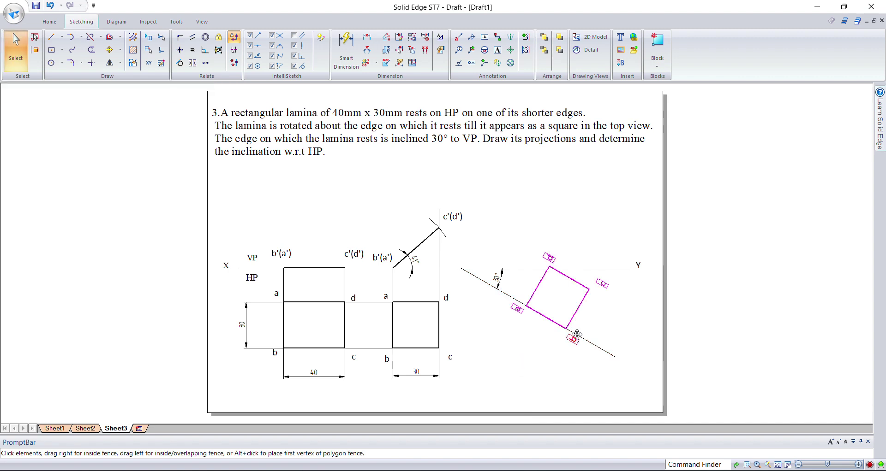
Move the rotated square together with its four corner labels farther down along the 30° line, using corner a as base point
{"action": "left_click", "coordinate": [607, 315]}
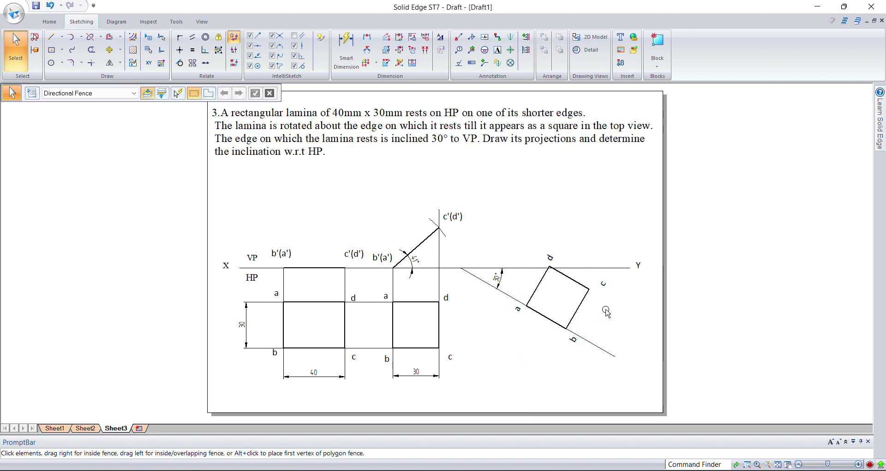
{"action": "left_click", "coordinate": [542, 287]}
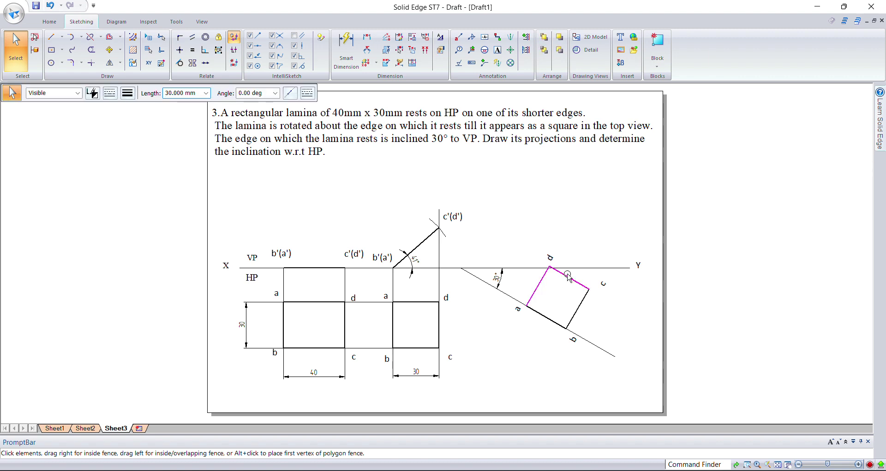
{"action": "left_click", "coordinate": [566, 277], "text": "ctrl"}
{"action": "left_click", "coordinate": [576, 305], "text": "ctrl"}
{"action": "left_click", "coordinate": [549, 318], "text": "ctrl"}
{"action": "left_click", "coordinate": [517, 309], "text": "ctrl"}
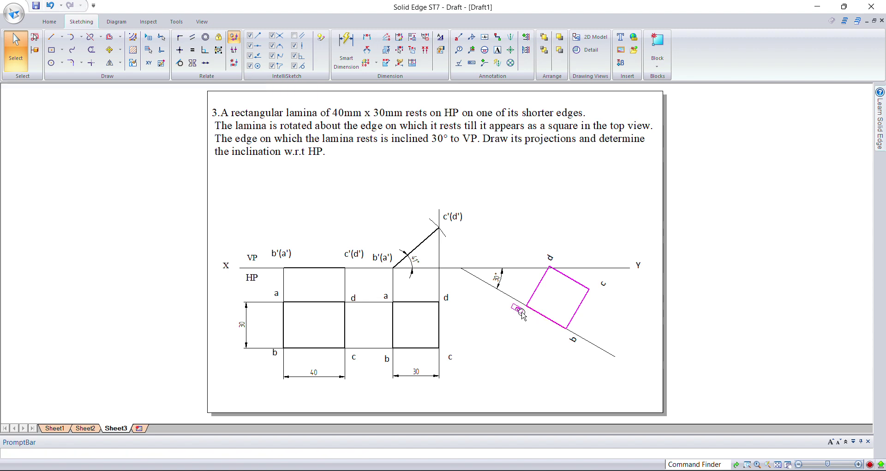
{"action": "left_click", "coordinate": [573, 336], "text": "ctrl"}
{"action": "left_click", "coordinate": [602, 284], "text": "ctrl"}
{"action": "left_click", "coordinate": [550, 258], "text": "ctrl"}
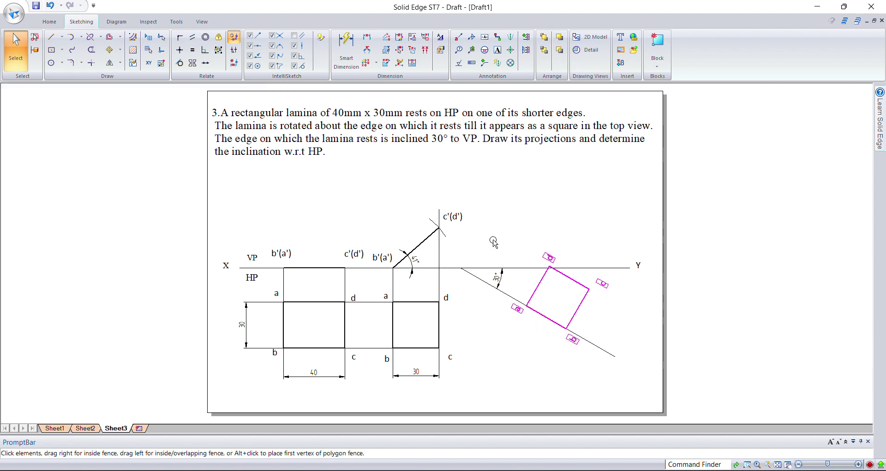
{"action": "left_click", "coordinate": [109, 50]}
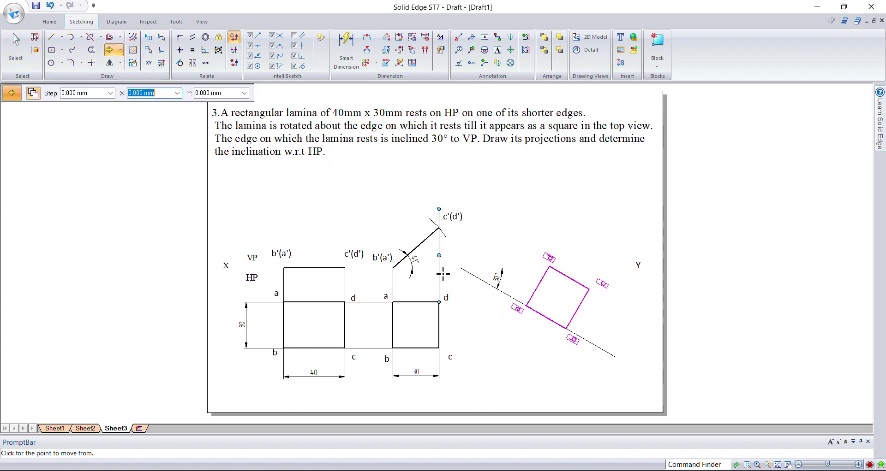
{"action": "left_click", "coordinate": [526, 305]}
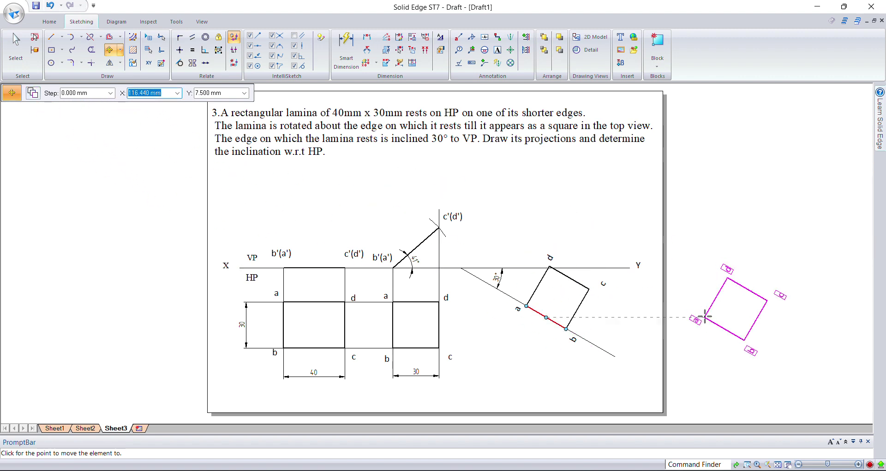
{"action": "left_click", "coordinate": [553, 319]}
{"action": "left_click", "coordinate": [636, 329]}
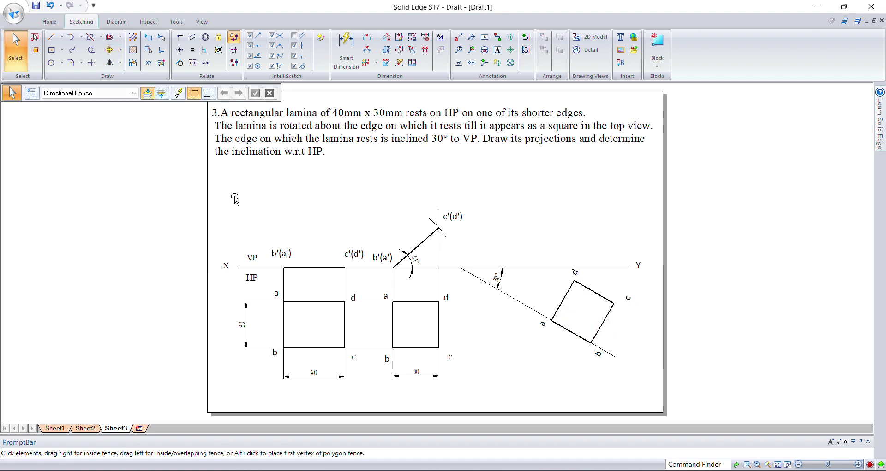
Draw 0.13 mm wide vertical projectors from corners a and b of the tilted square up to the XY line
{"action": "left_click", "coordinate": [51, 37]}
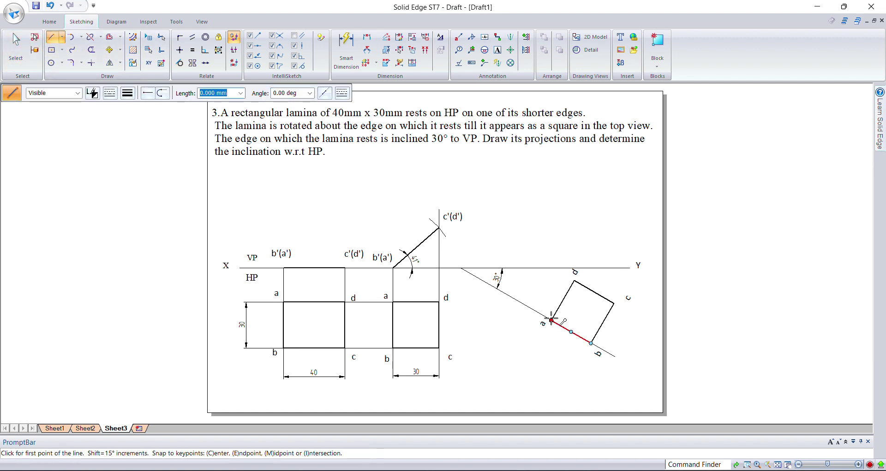
{"action": "left_click", "coordinate": [127, 93]}
{"action": "left_click", "coordinate": [137, 107]}
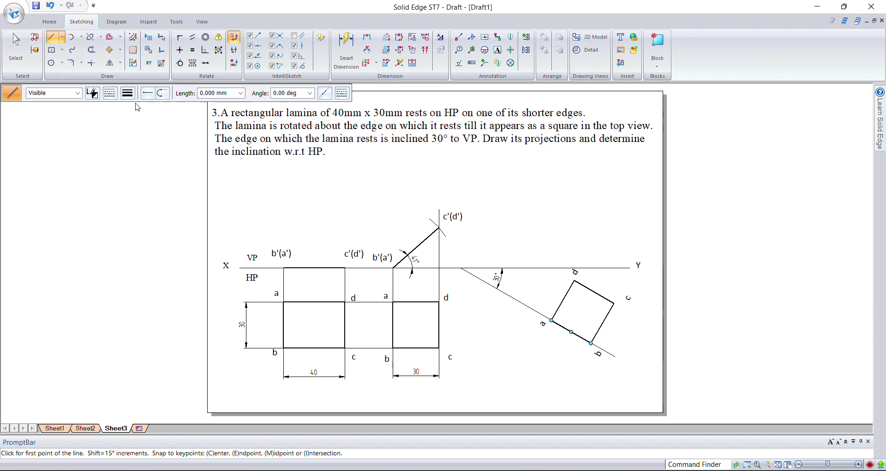
{"action": "left_click", "coordinate": [552, 318]}
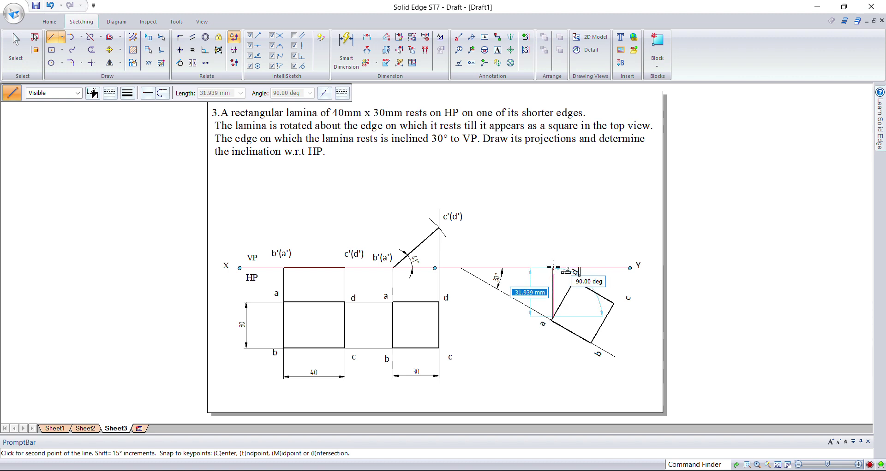
{"action": "right_click", "coordinate": [557, 306]}
{"action": "left_click", "coordinate": [551, 320]}
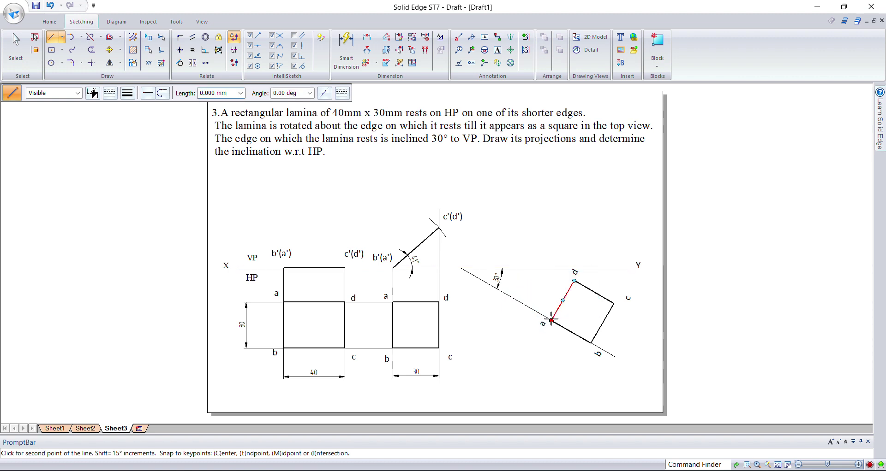
{"action": "left_click", "coordinate": [551, 268]}
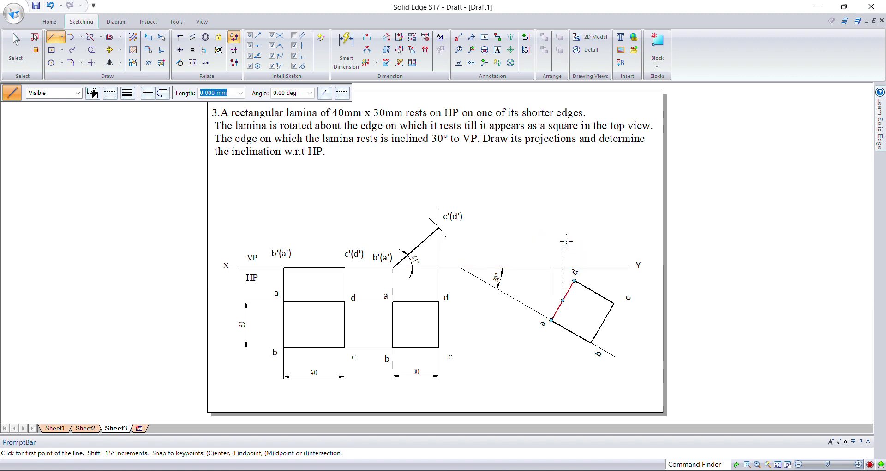
{"action": "left_click", "coordinate": [591, 343]}
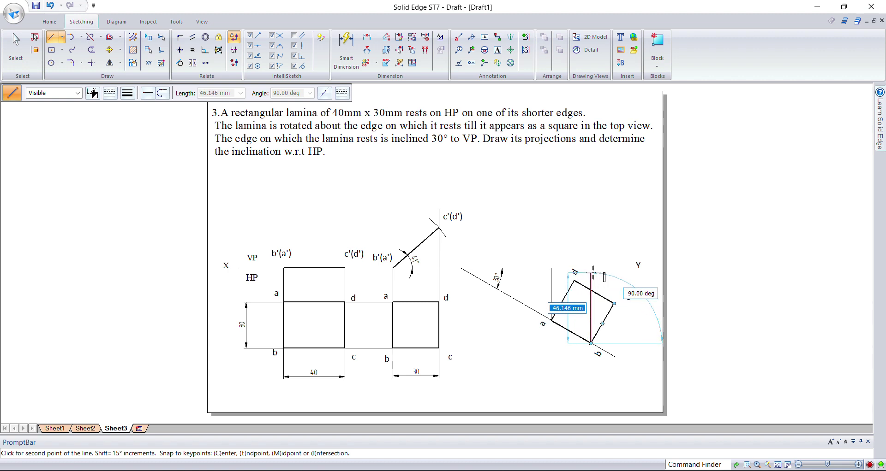
{"action": "left_click", "coordinate": [591, 268]}
{"action": "right_click", "coordinate": [599, 240]}
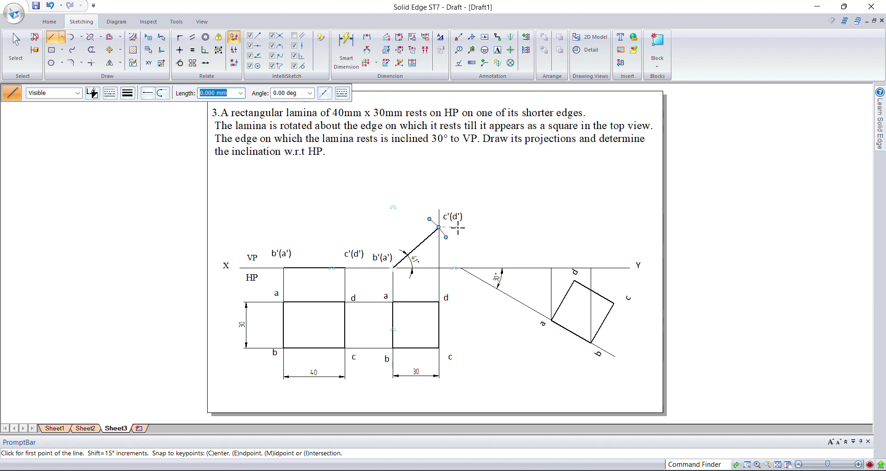
Draw a horizontal projector from c'(d') across to above the tilted square's corner c, and vertical projectors from corners d and c up to it
{"action": "left_click", "coordinate": [439, 227]}
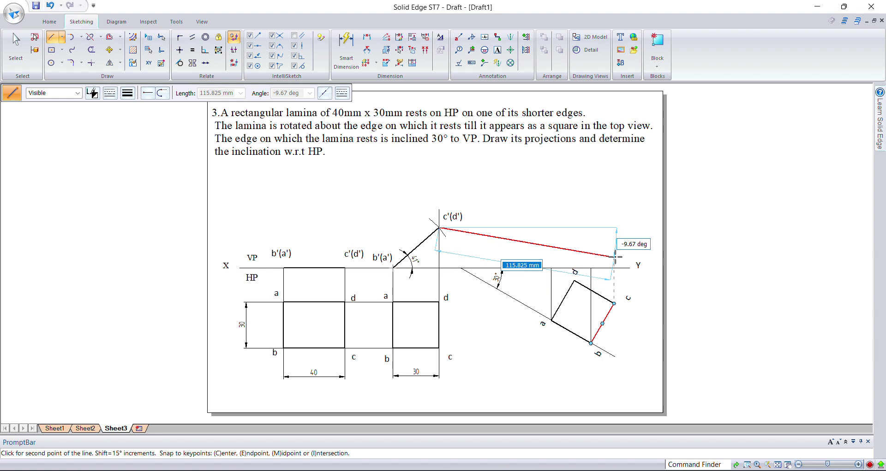
{"action": "left_click", "coordinate": [612, 228]}
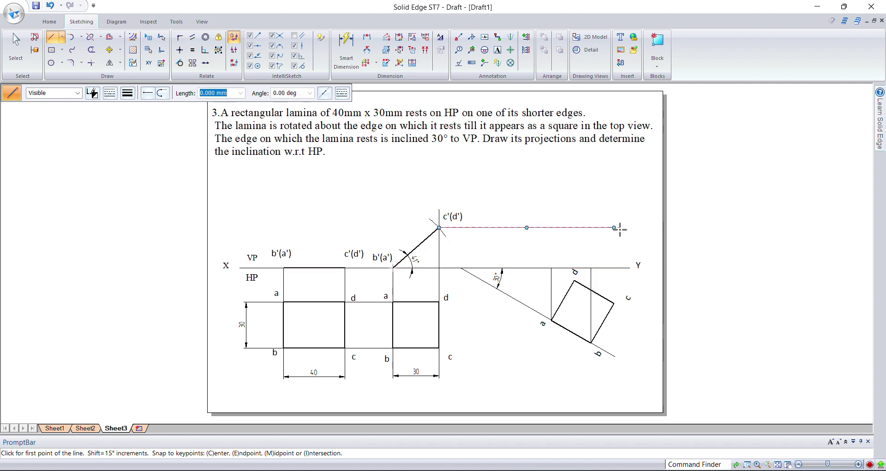
{"action": "left_click", "coordinate": [574, 280]}
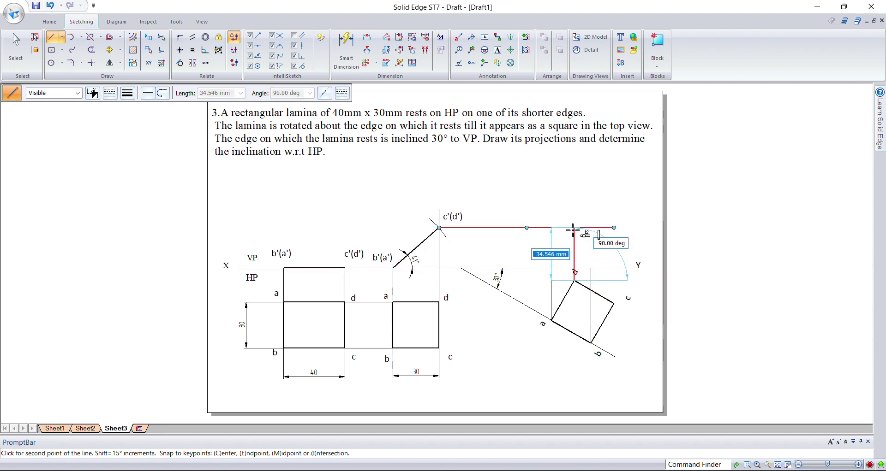
{"action": "right_click", "coordinate": [584, 226]}
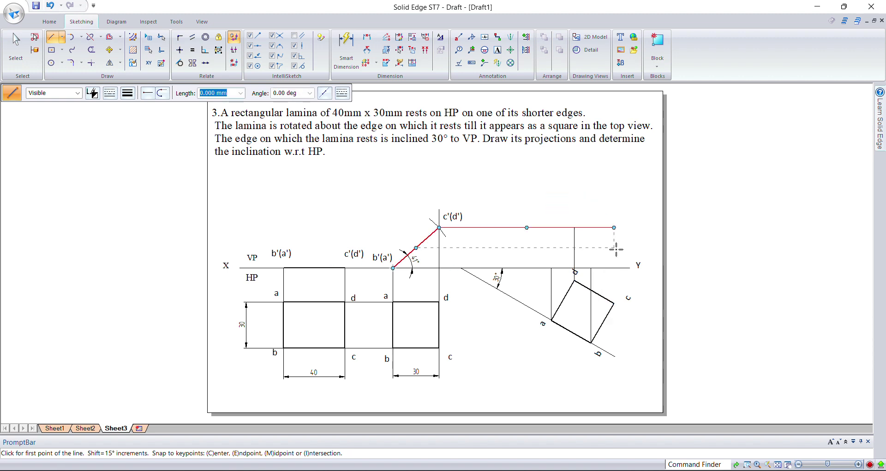
{"action": "left_click", "coordinate": [614, 303]}
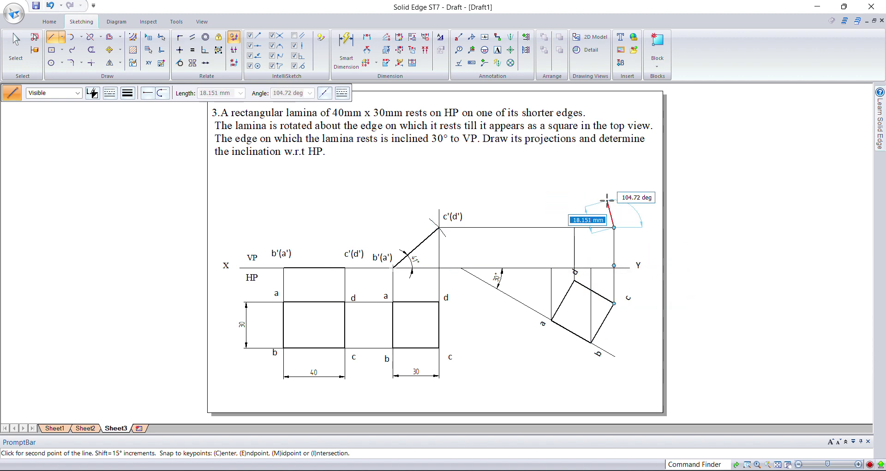
{"action": "left_click", "coordinate": [613, 228]}
Move the tilted square's label d off its vertical projector to the open space beside corner d
{"action": "left_click", "coordinate": [747, 465]}
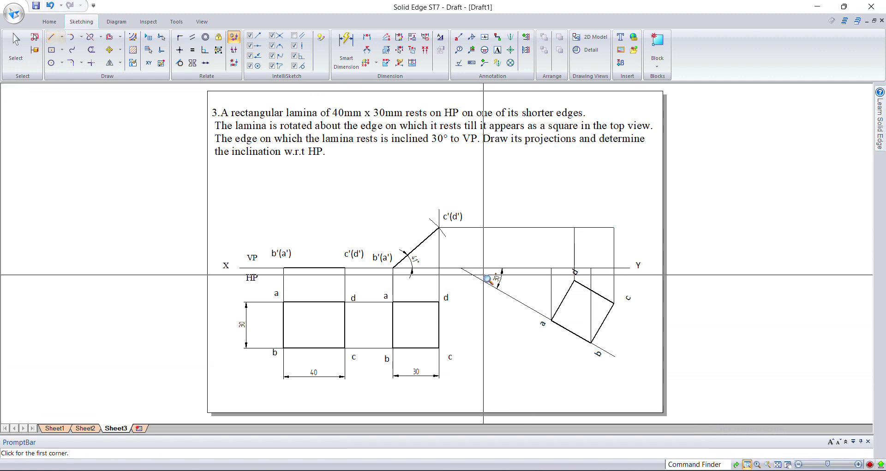
{"action": "left_click_drag", "start_coordinate": [597, 346], "coordinate": [649, 391]}
{"action": "key", "text": "Escape"}
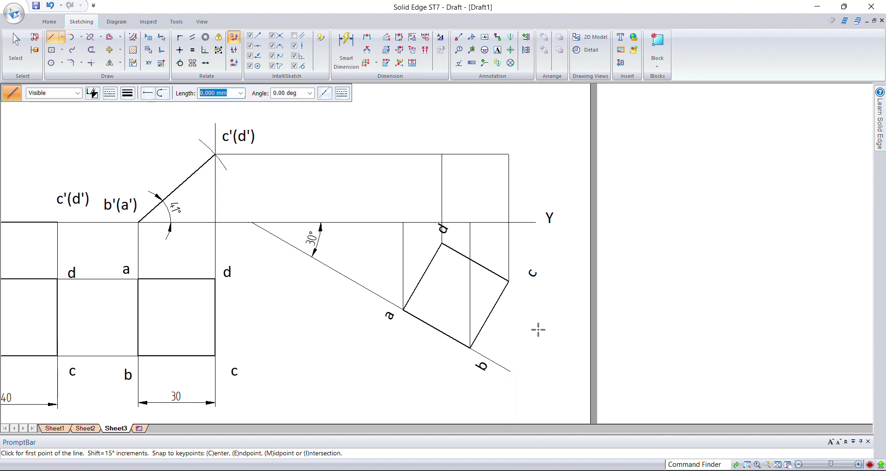
{"action": "key", "text": "Escape"}
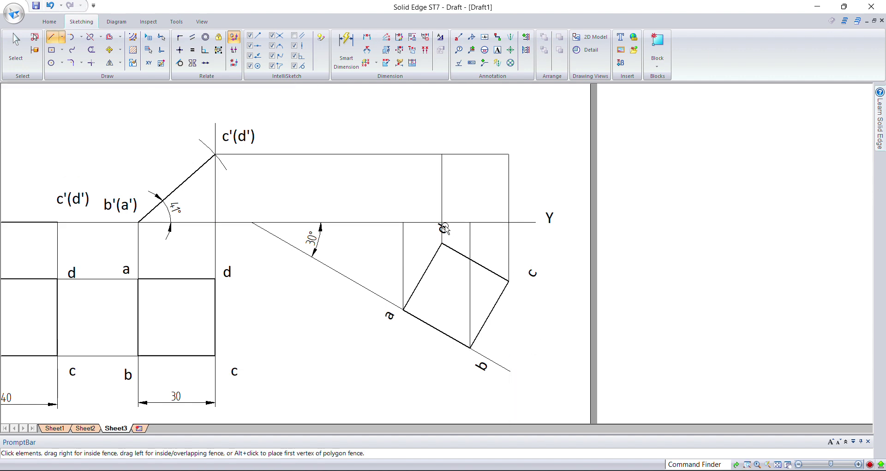
{"action": "left_click", "coordinate": [450, 233]}
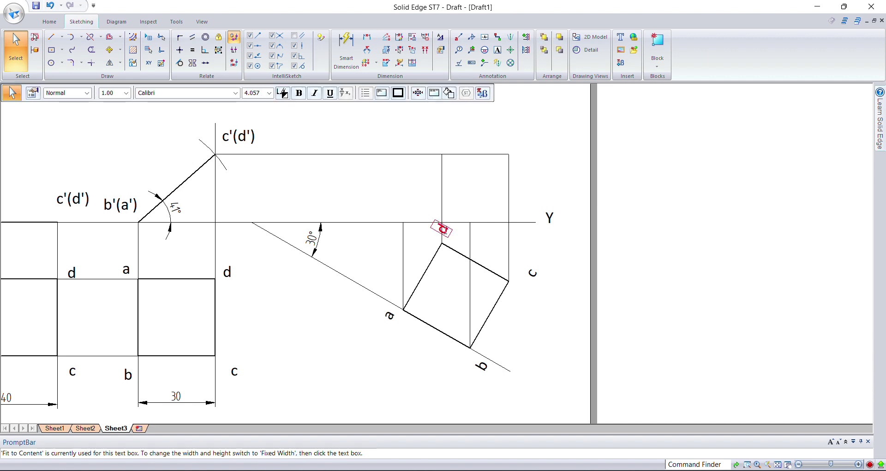
{"action": "left_click_drag", "start_coordinate": [445, 229], "coordinate": [431, 237]}
{"action": "left_click", "coordinate": [459, 238]}
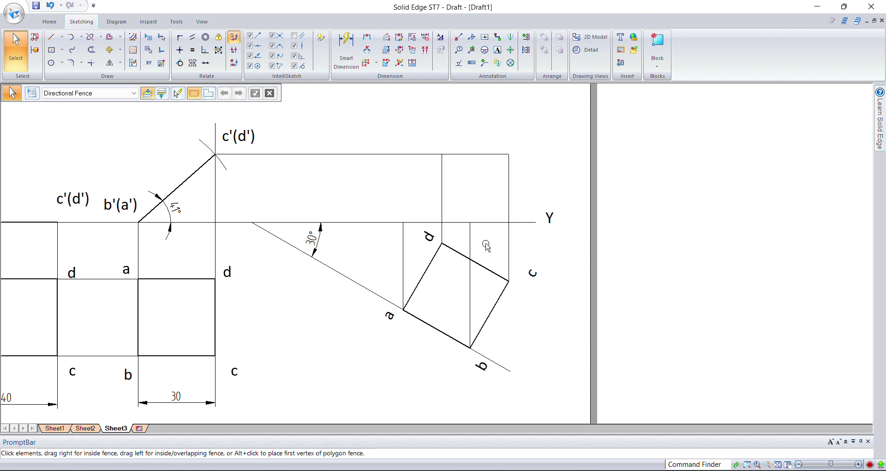
Draw the final front view as a closed 0.50 mm wide parallelogram through the projector intersections of a, d, c and b
{"action": "left_click", "coordinate": [52, 37]}
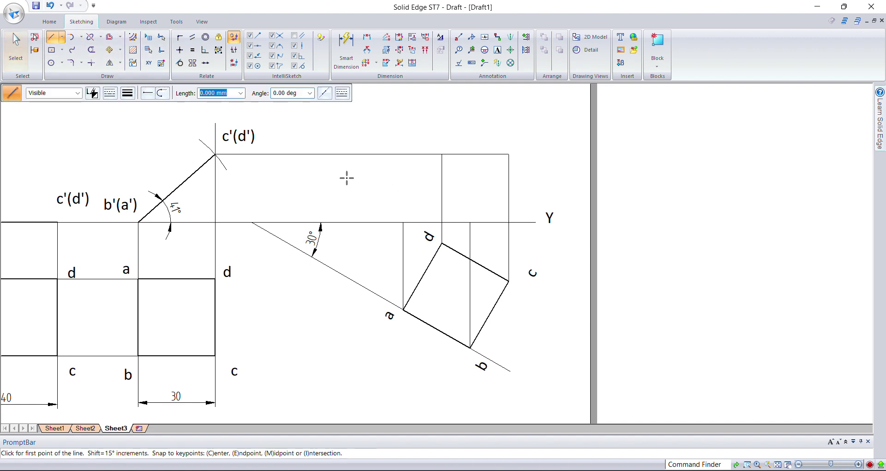
{"action": "left_click", "coordinate": [127, 94]}
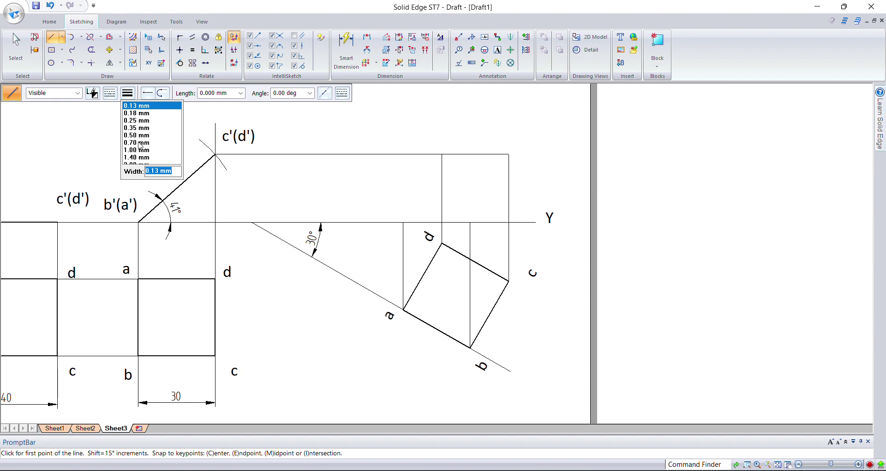
{"action": "left_click", "coordinate": [144, 135]}
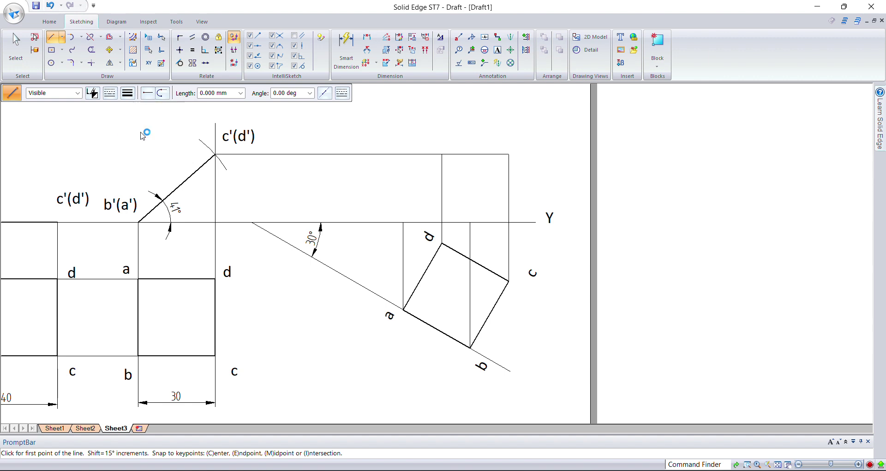
{"action": "left_click", "coordinate": [403, 222]}
{"action": "left_click", "coordinate": [442, 155]}
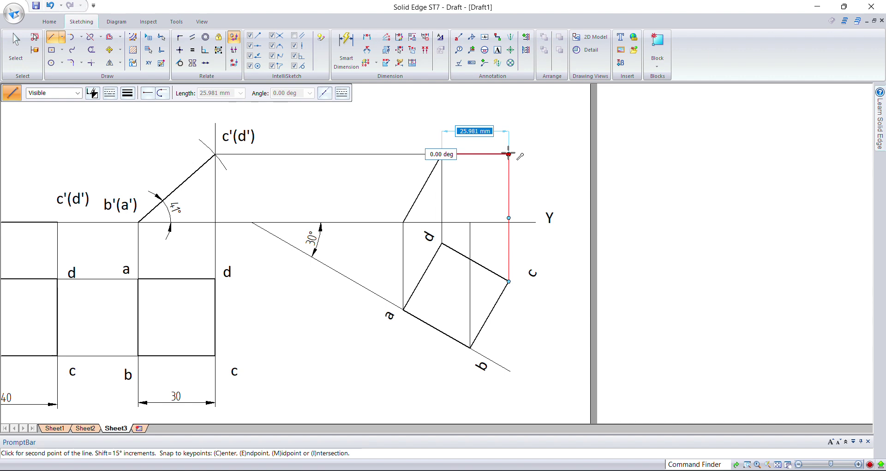
{"action": "left_click", "coordinate": [508, 155]}
{"action": "left_click", "coordinate": [470, 223]}
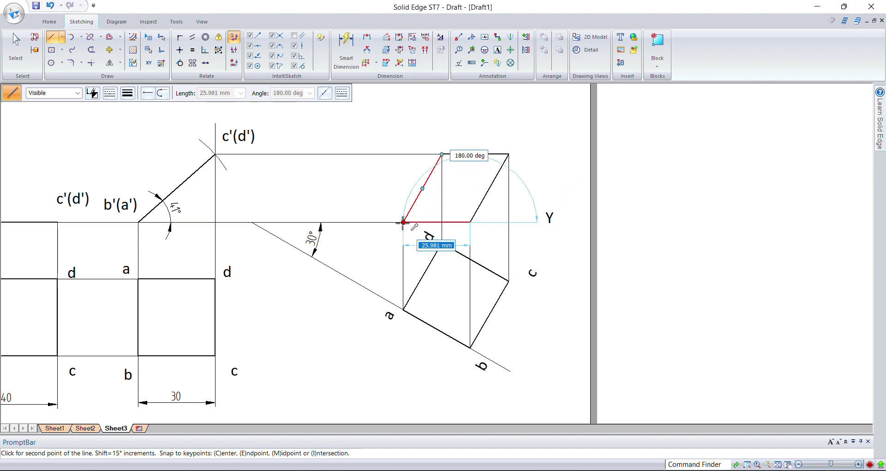
{"action": "left_click", "coordinate": [404, 222]}
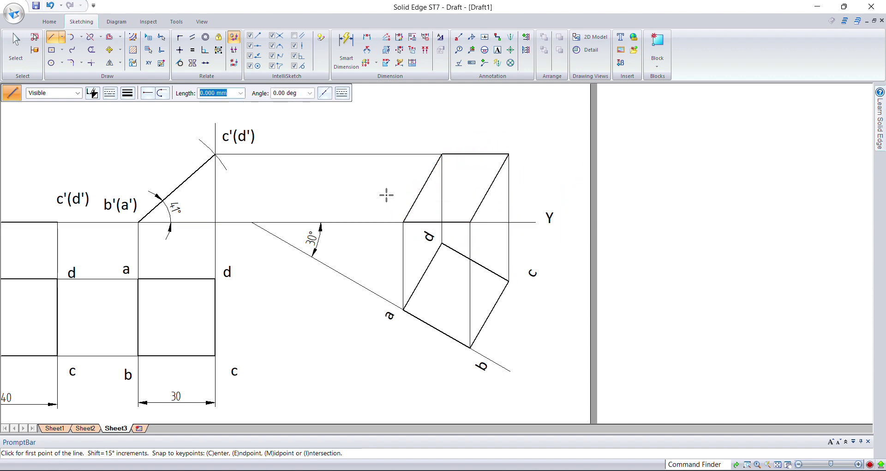
Label the corners of the final front view a', b', c' and d'
{"action": "left_click", "coordinate": [496, 50]}
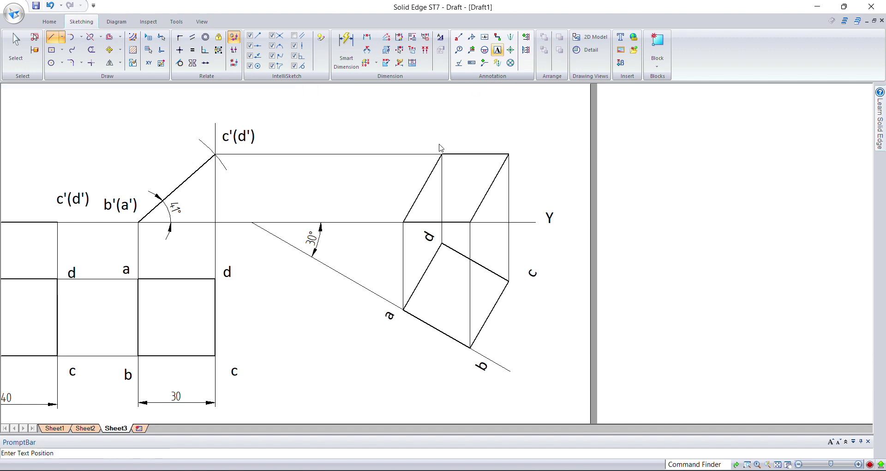
{"action": "left_click", "coordinate": [390, 203]}
{"action": "type", "text": "a"}
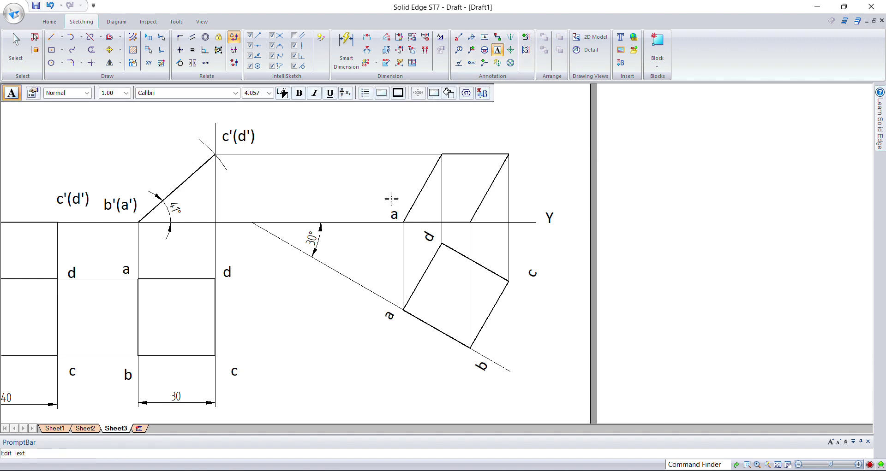
{"action": "type", "text": "'"}
{"action": "left_click", "coordinate": [484, 203]}
{"action": "type", "text": "b'"}
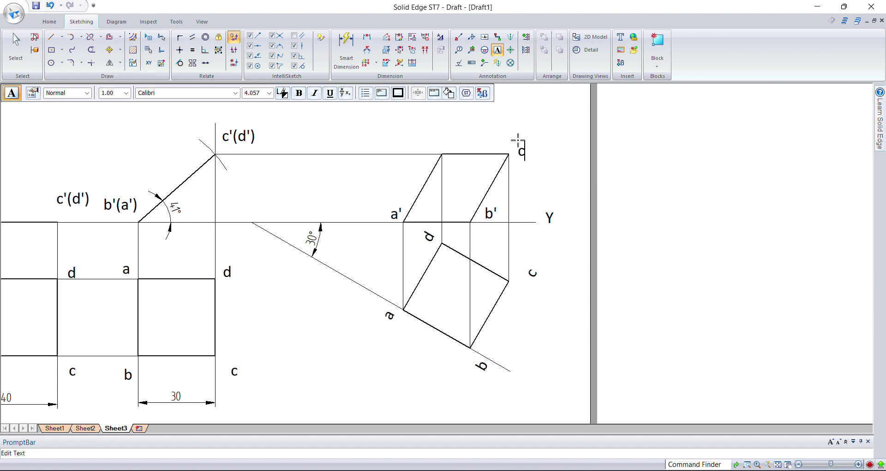
{"action": "left_click", "coordinate": [426, 130]}
{"action": "type", "text": "d"}
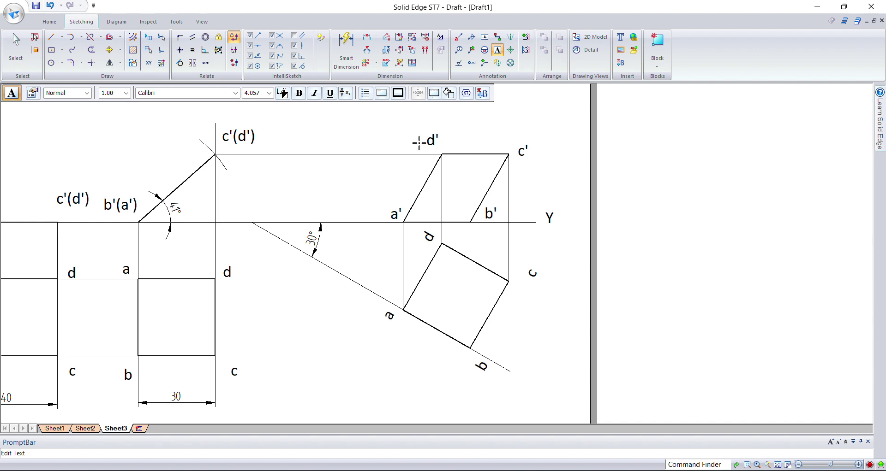
Trim away the construction arc at c'(d') and the vertical projector's overhang above that point
{"action": "left_click", "coordinate": [777, 465]}
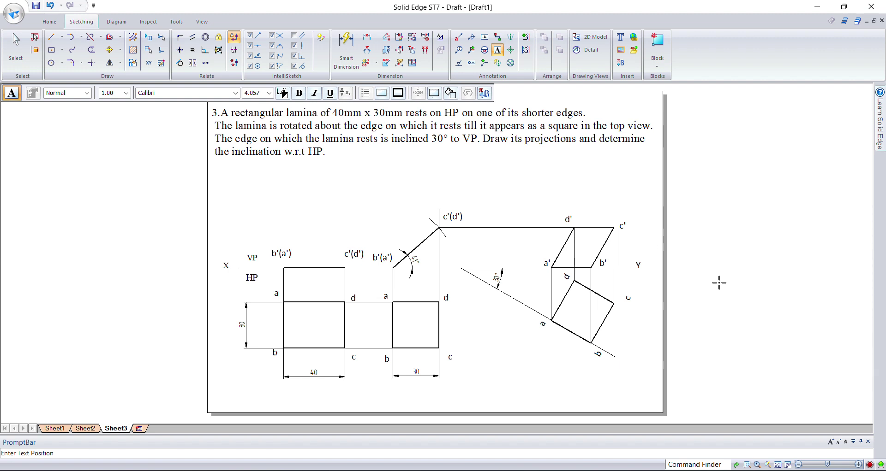
{"action": "left_click", "coordinate": [91, 50]}
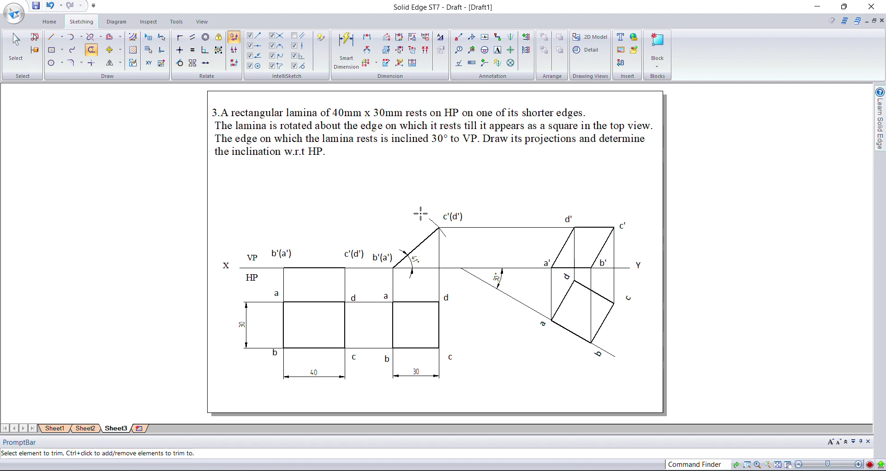
{"action": "left_click", "coordinate": [435, 223]}
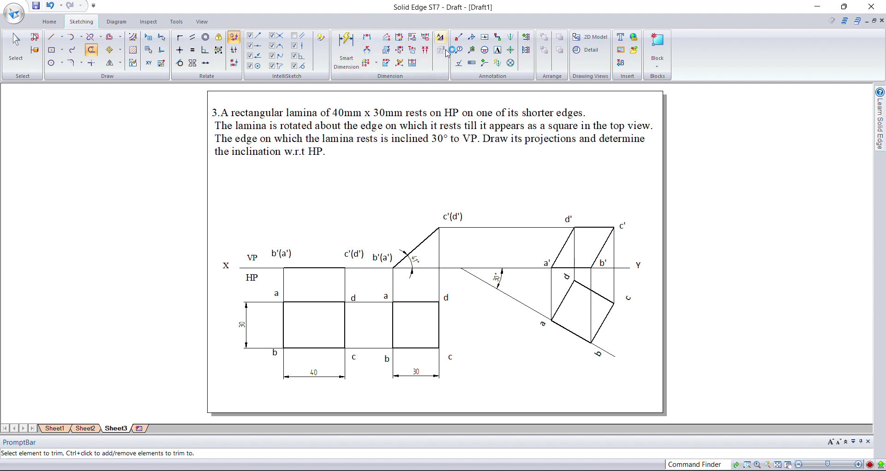
Begin a text note with "Incli" in the empty space below the 30° line, beside the middle square's top view
{"action": "left_click", "coordinate": [497, 50]}
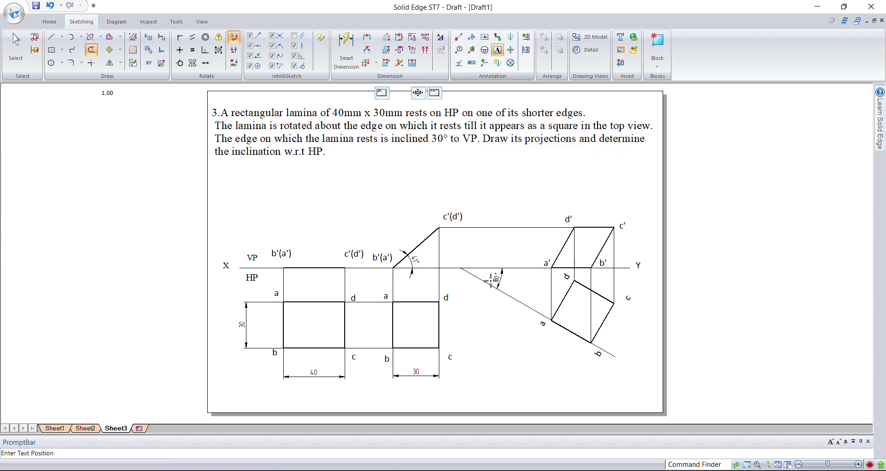
{"action": "left_click", "coordinate": [484, 367]}
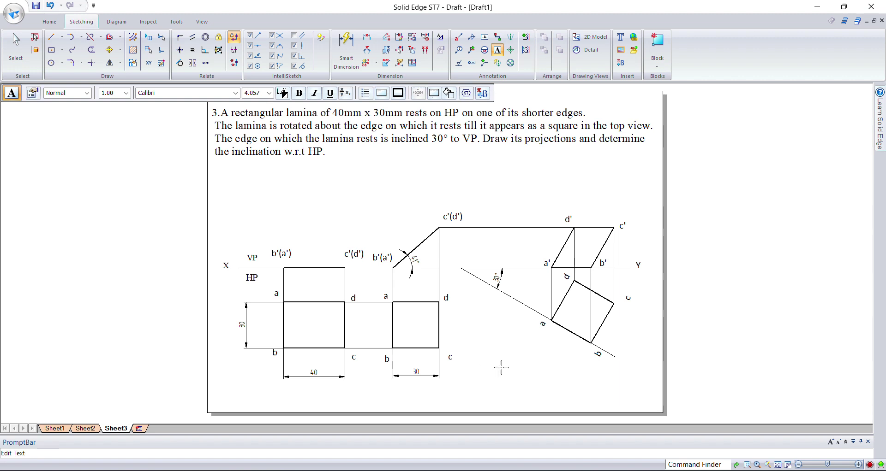
{"action": "type", "text": "li"}
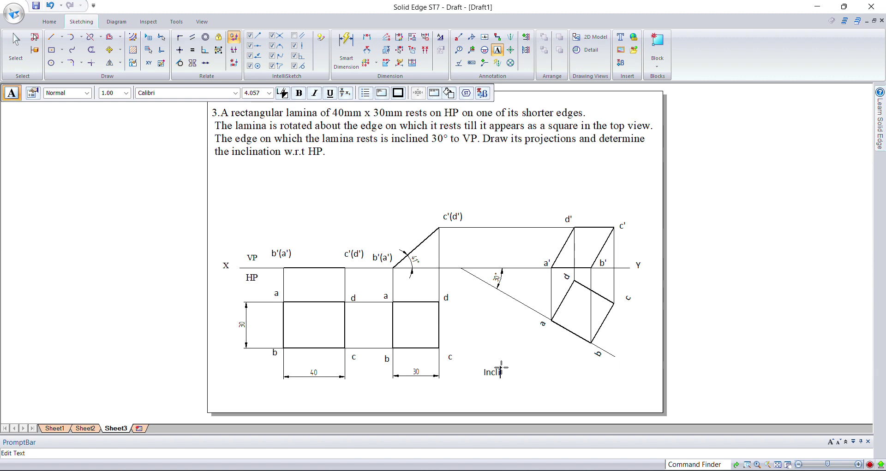